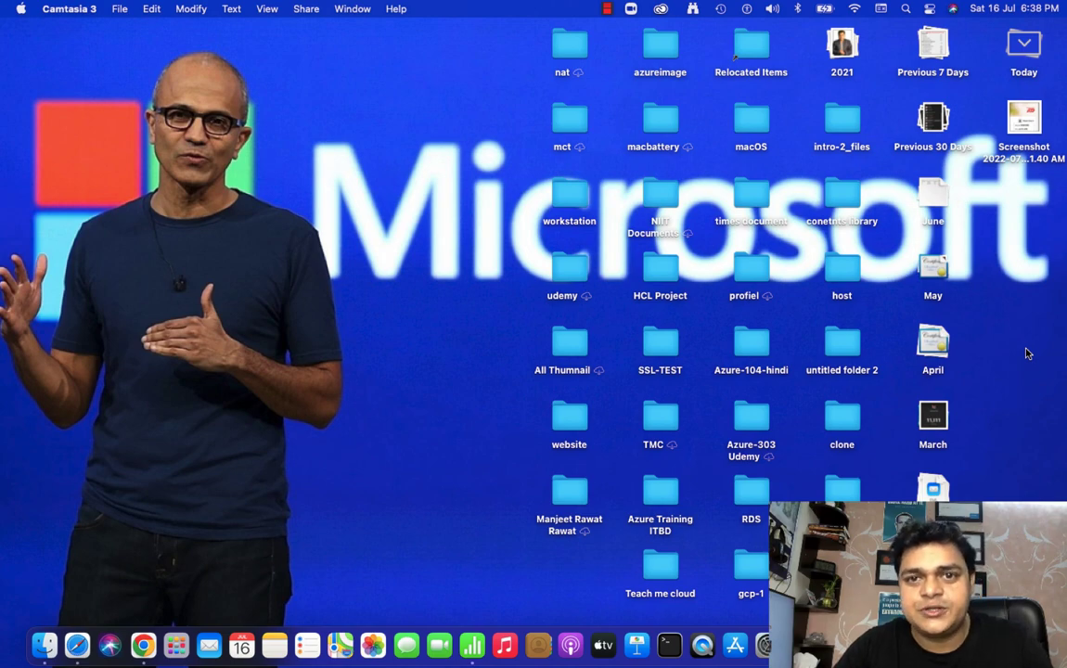
# Switch to the full-screen Chrome space showing Microsoft Office Home at office.com.
pyautogui.hotkey('ctrl', 'Right')
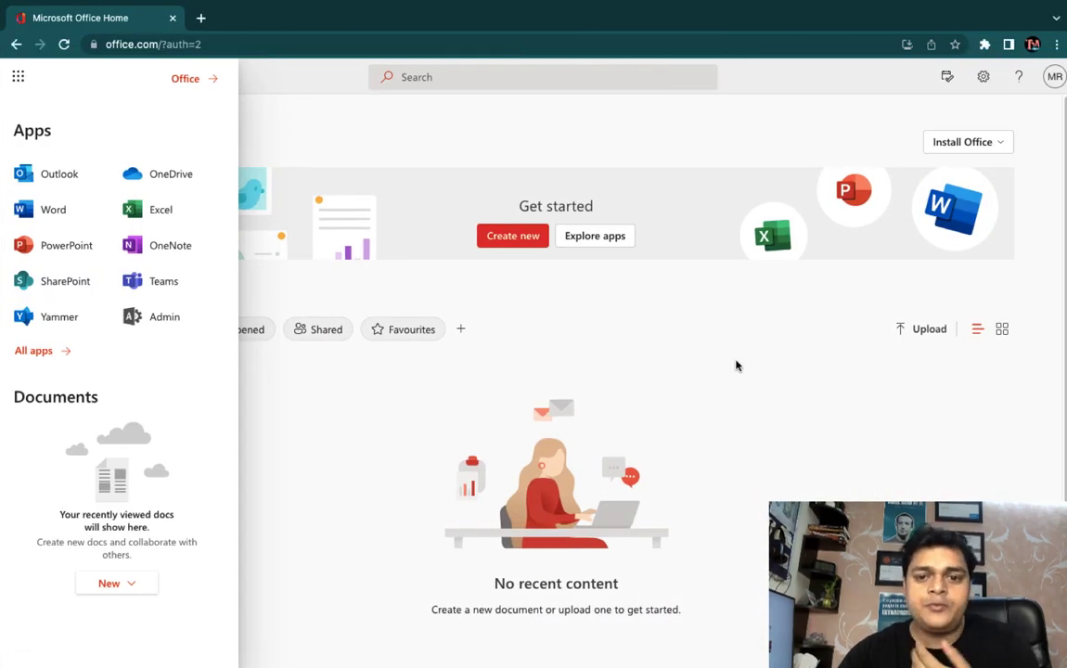
# Close the app launcher and reopen it to list the Microsoft 365 apps.
pyautogui.click(735, 365)
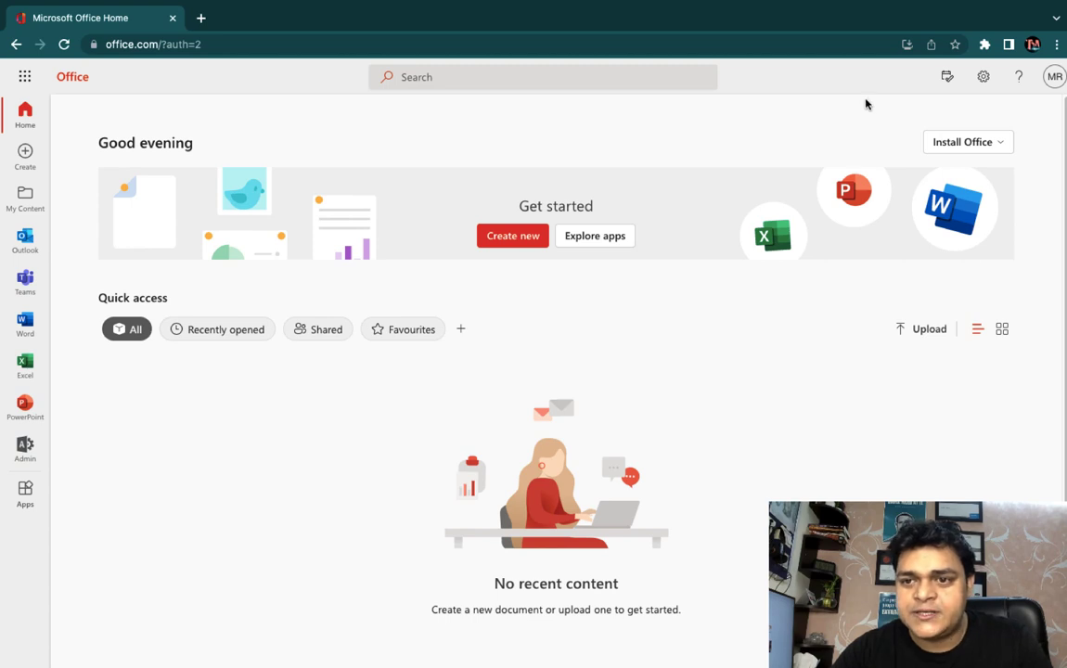
pyautogui.click(25, 78)
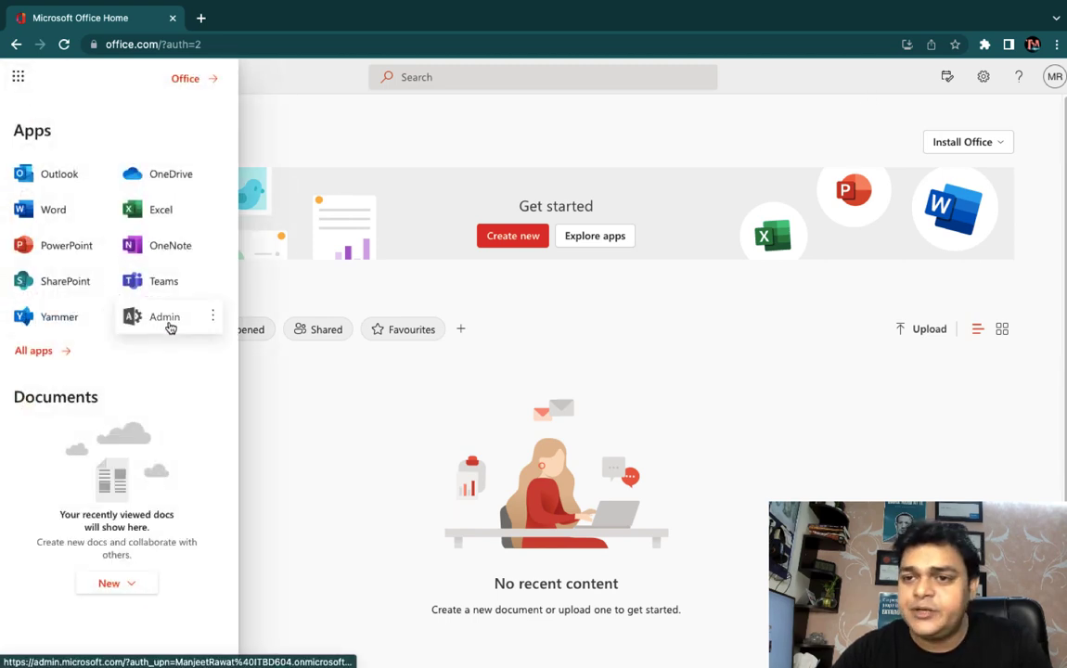
# Open the Admin app, show all navigation, and launch the Exchange admin center.
pyautogui.click(169, 326)
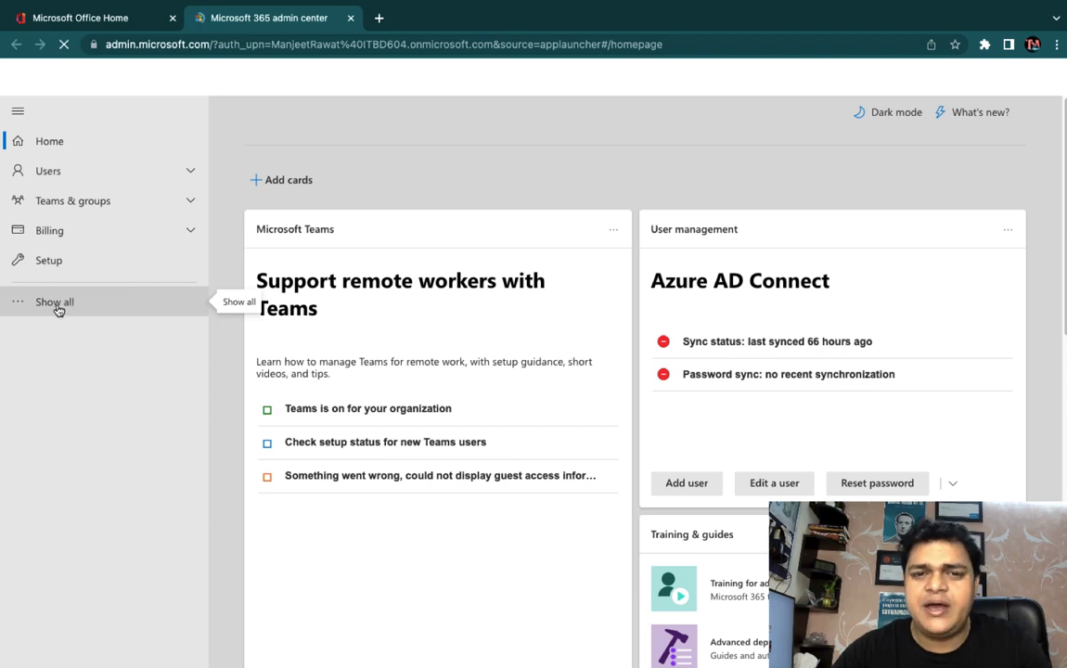
pyautogui.click(56, 302)
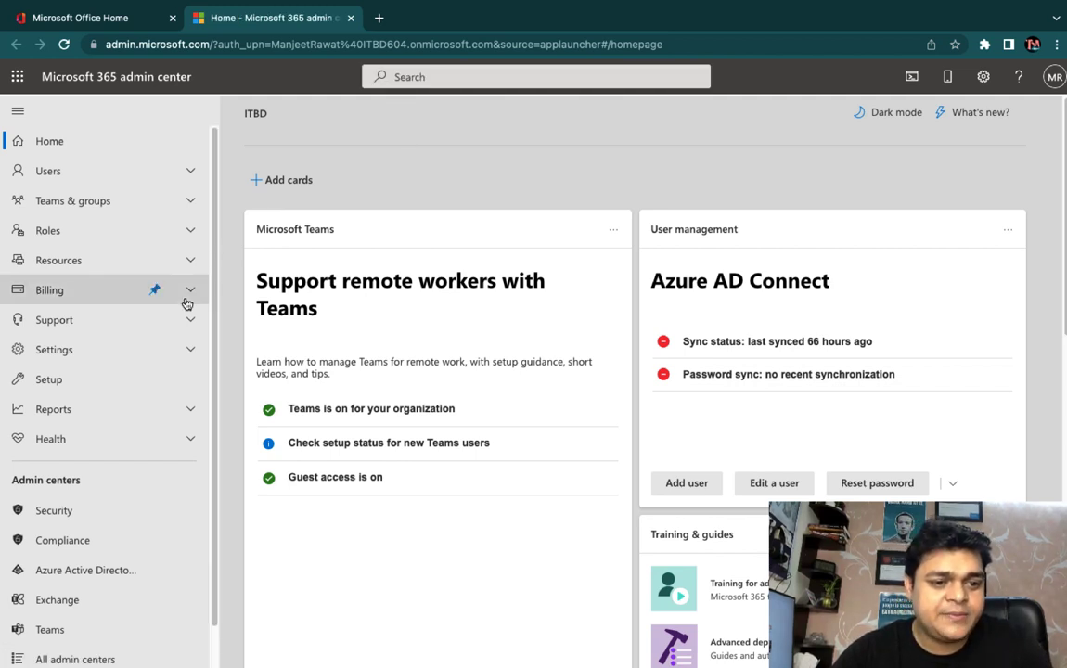
pyautogui.scroll(-1, 85, 429)
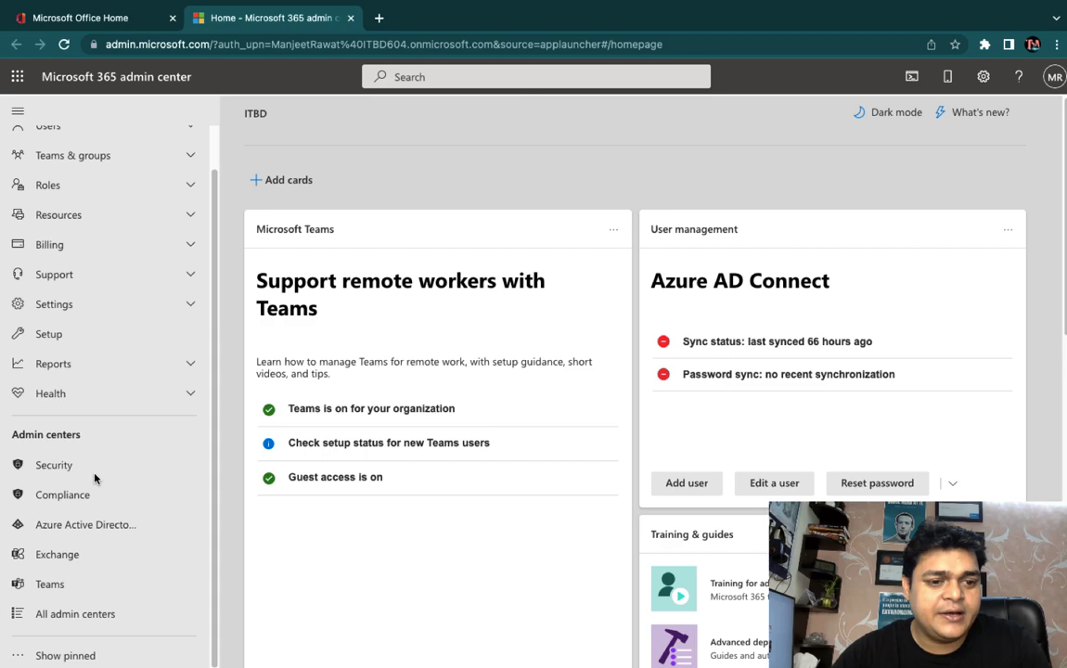
pyautogui.click(58, 556)
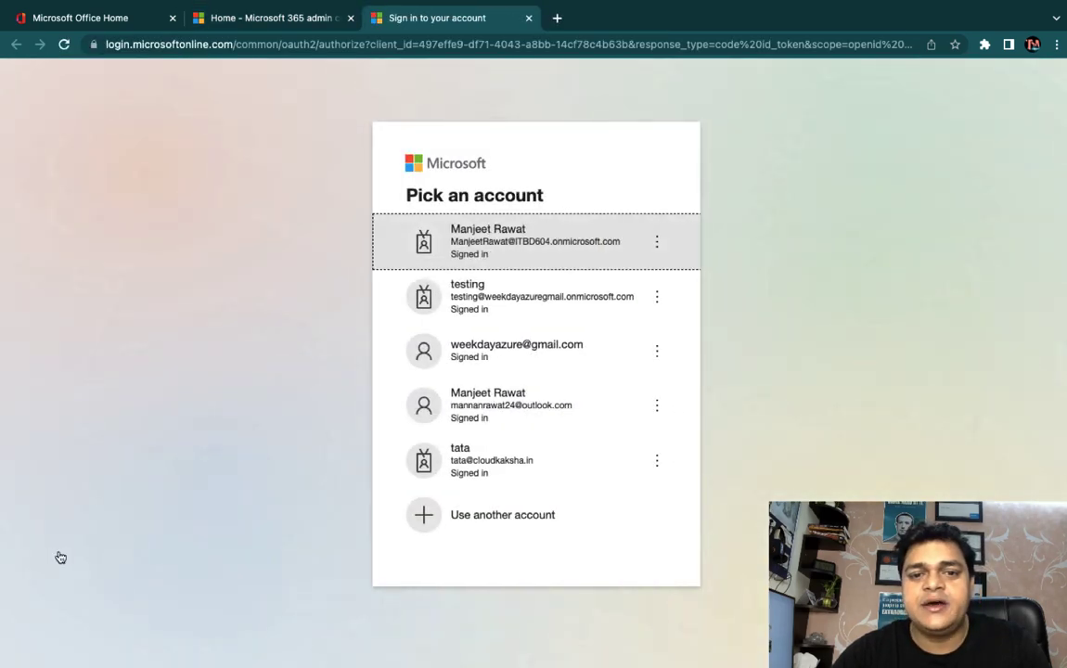
# Sign in with the admin account and skip the account protection setup.
pyautogui.click(476, 249)
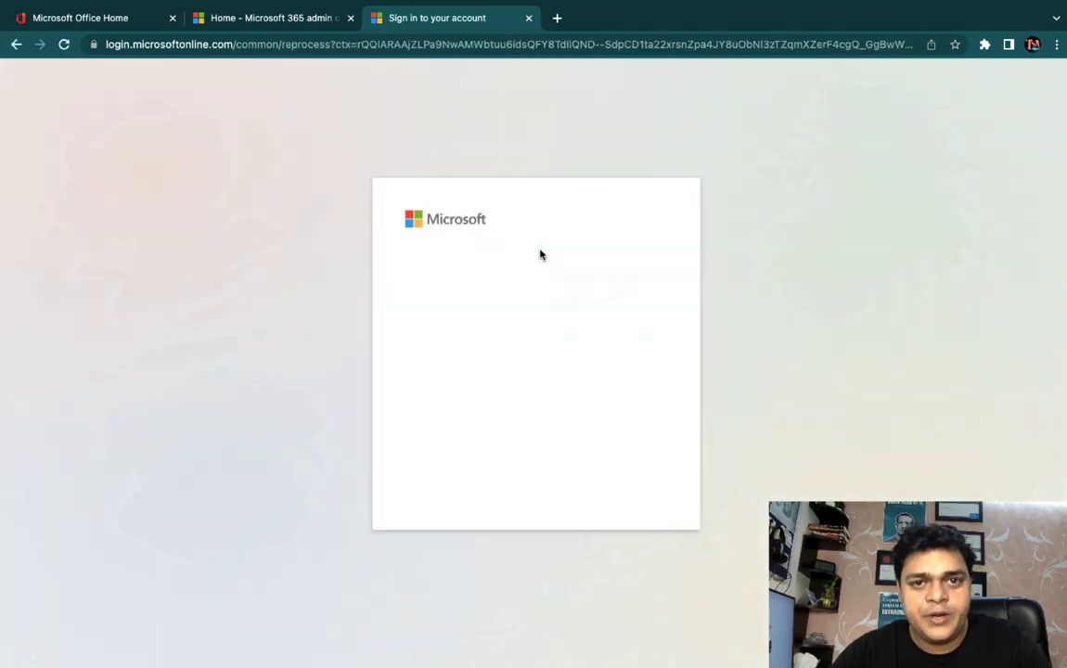
pyautogui.click(546, 393)
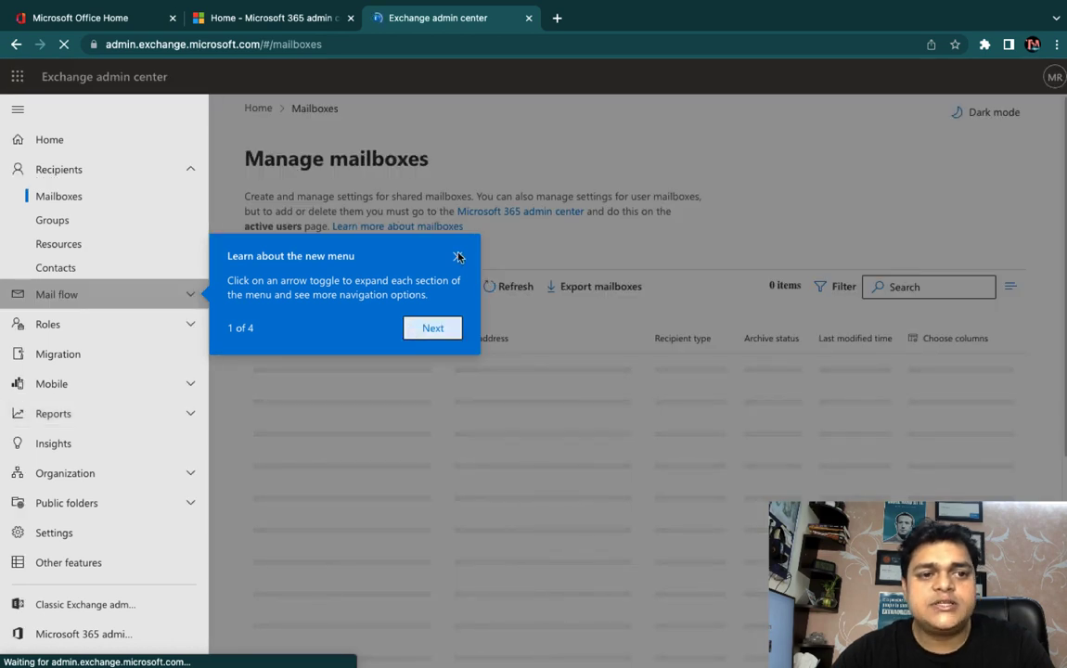
# Dismiss the new-menu tip and open Mail flow > Rules from the left navigation.
pyautogui.click(457, 256)
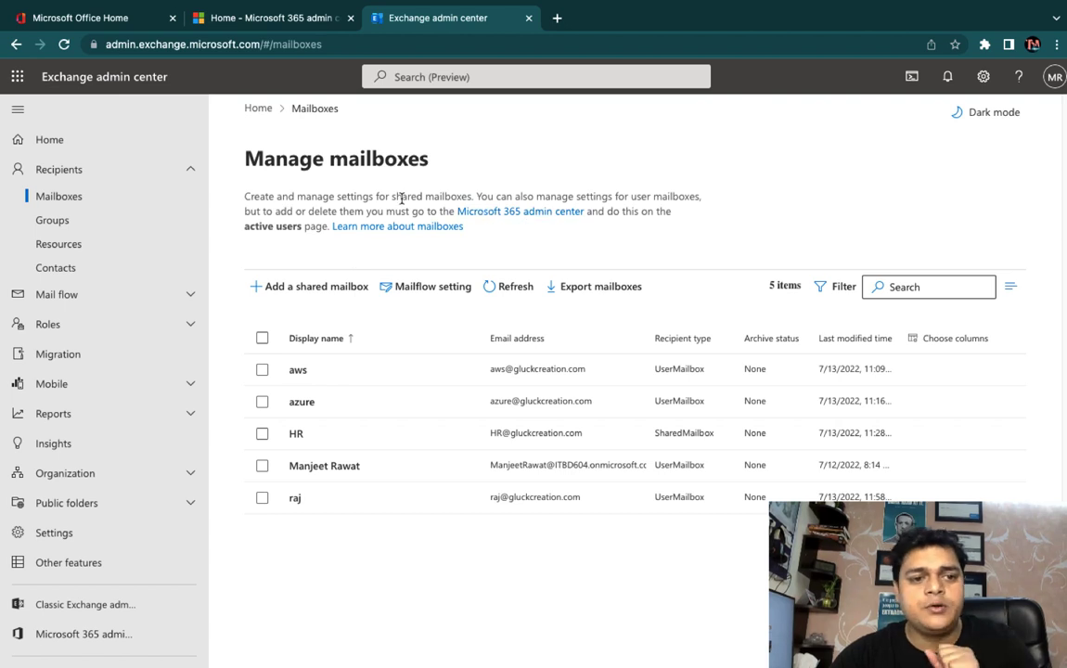
pyautogui.click(189, 327)
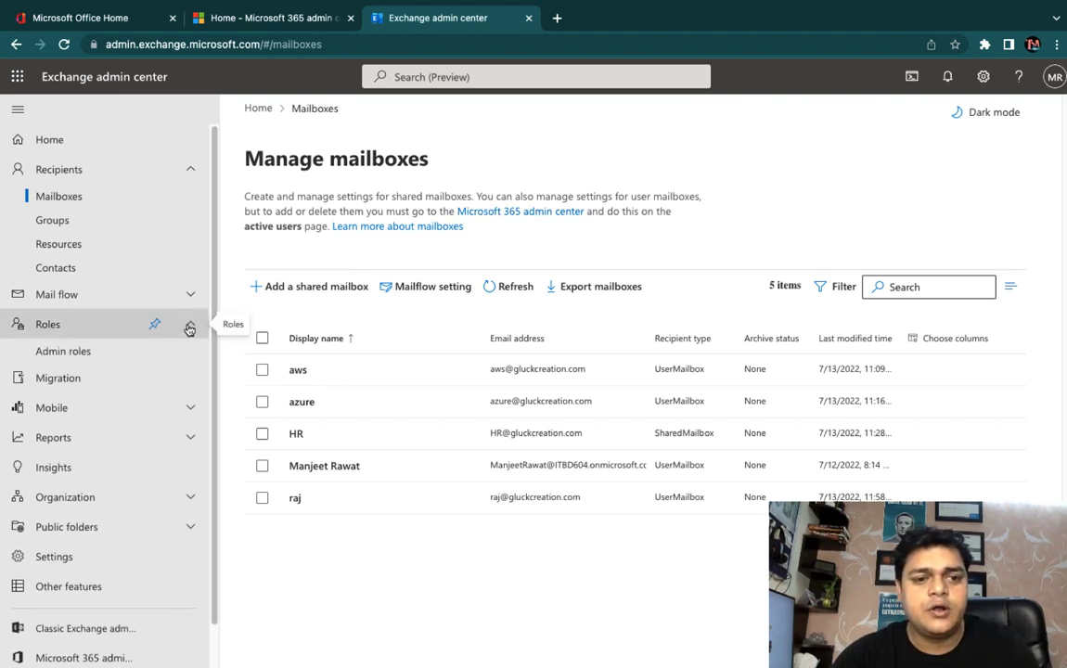
pyautogui.click(117, 299)
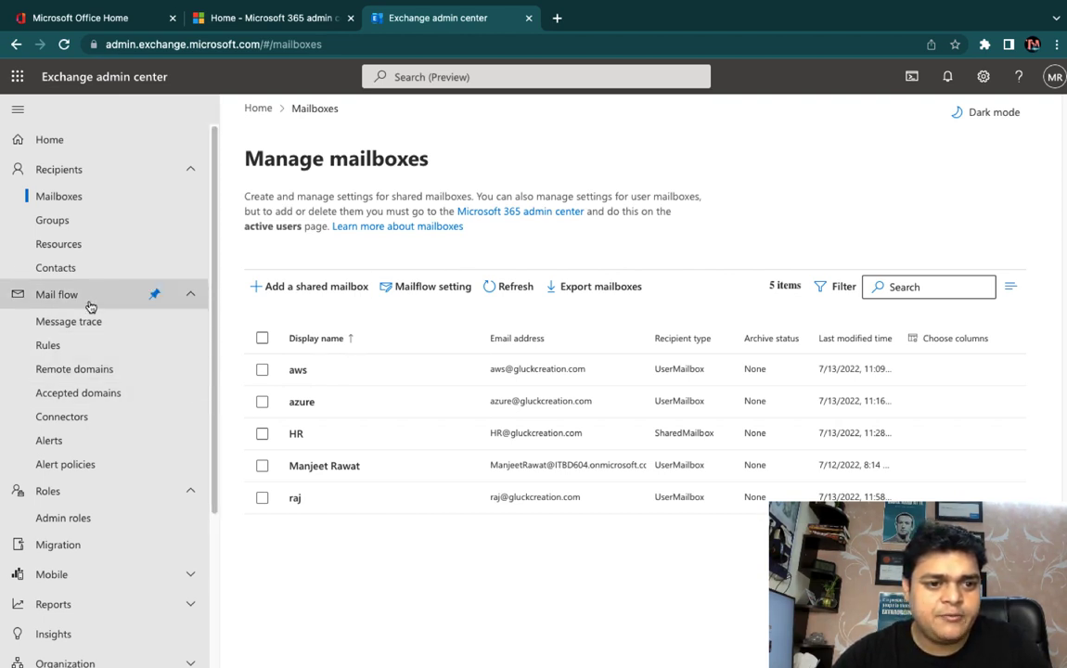
pyautogui.click(49, 345)
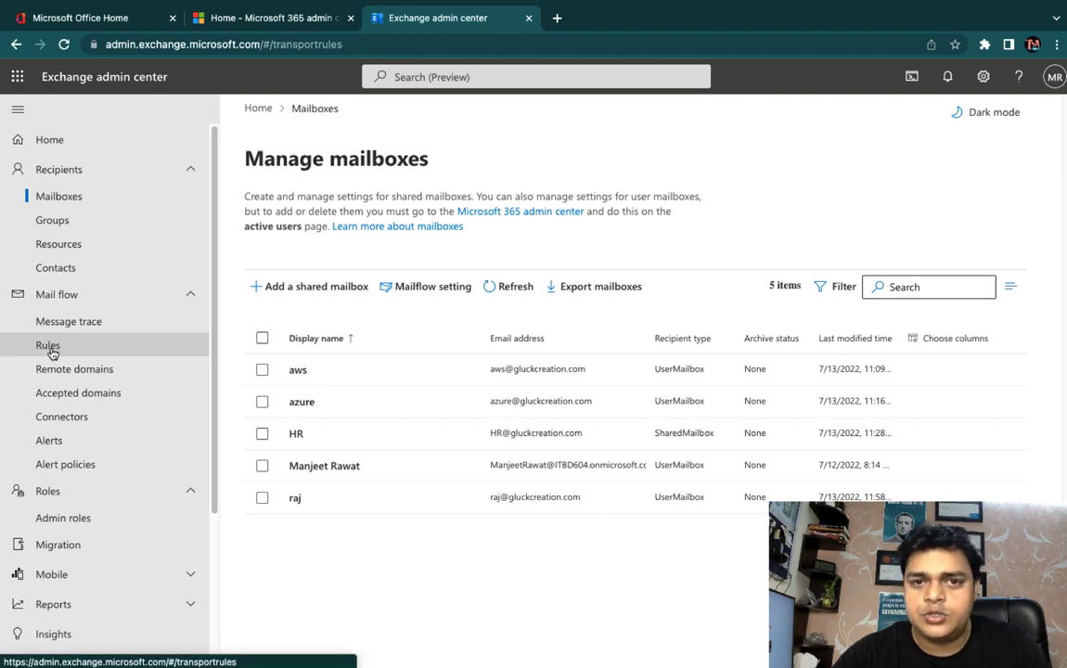
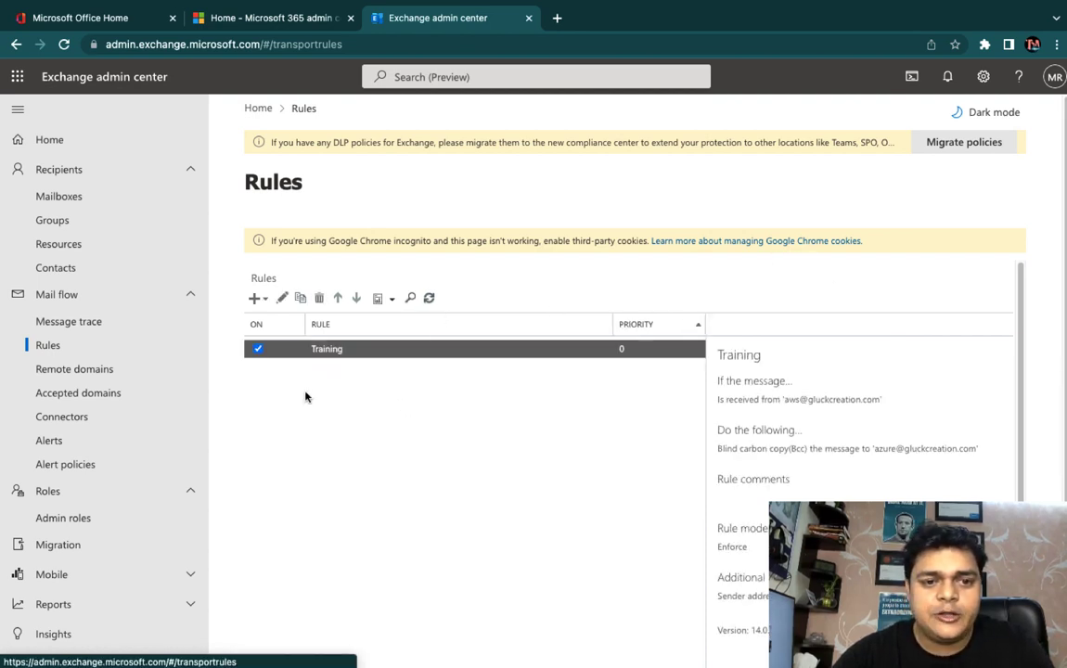
# Delete the Training mail flow rule and confirm the permanent deletion warning.
pyautogui.click(320, 300)
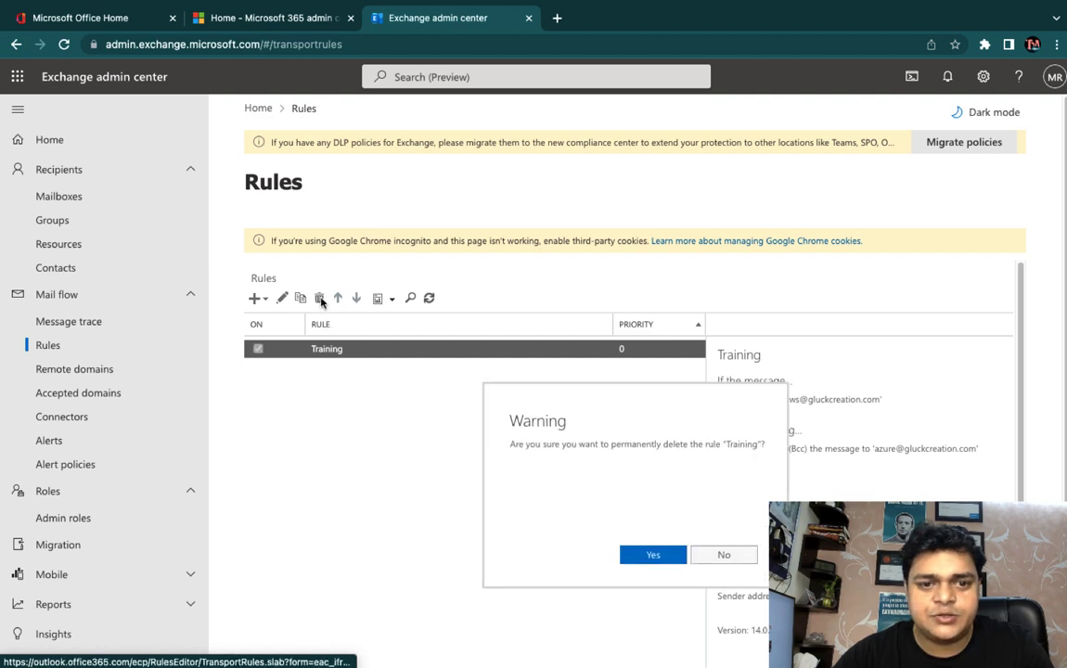
pyautogui.click(656, 549)
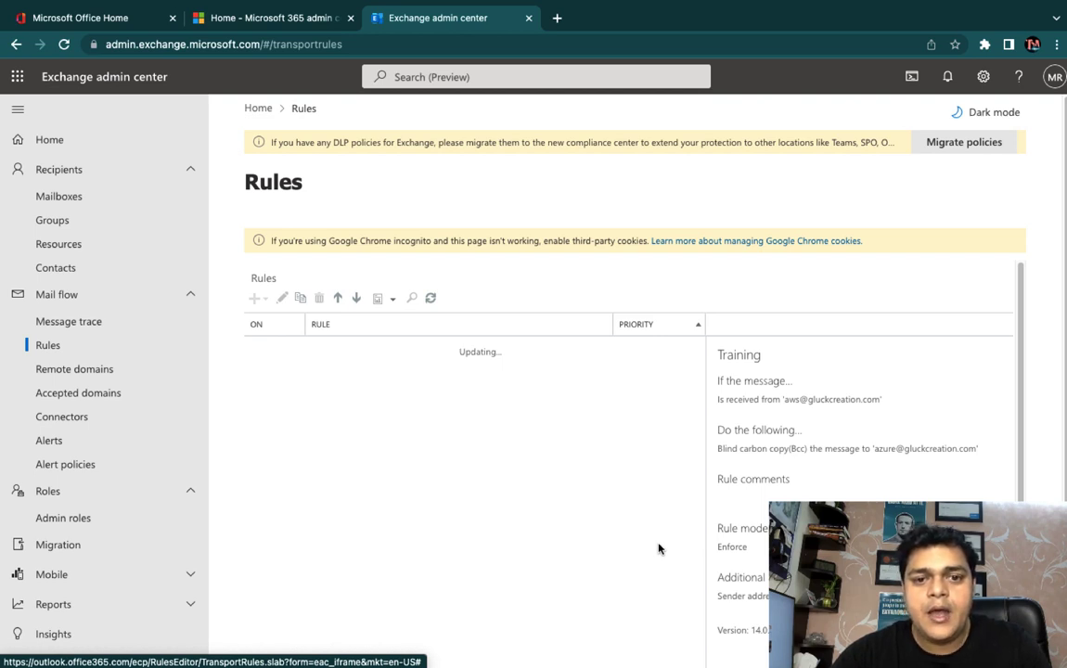
# Review the aws and azure accounts under Users > Active users, then return to Exchange rules.
pyautogui.click(267, 20)
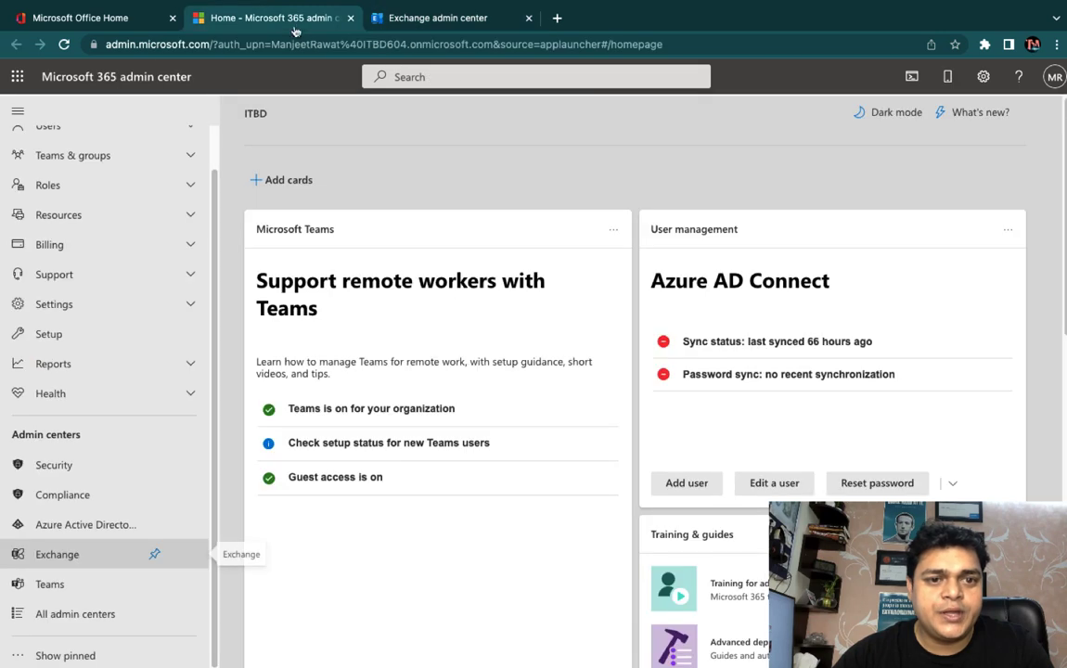
pyautogui.scroll(1, 113, 197)
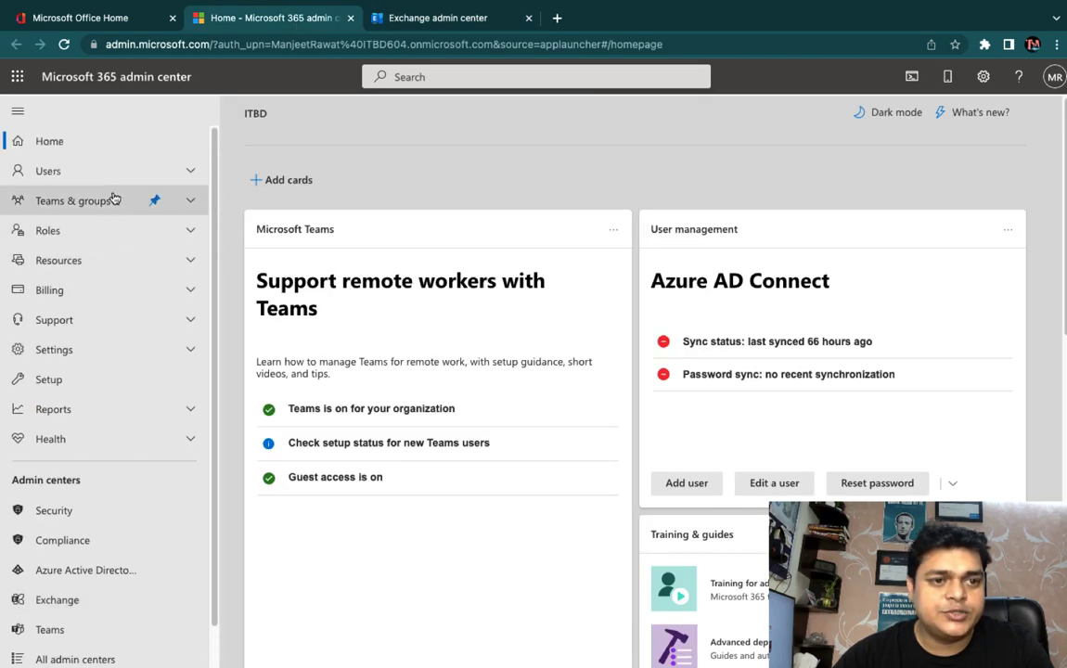
pyautogui.click(68, 171)
pyautogui.click(58, 205)
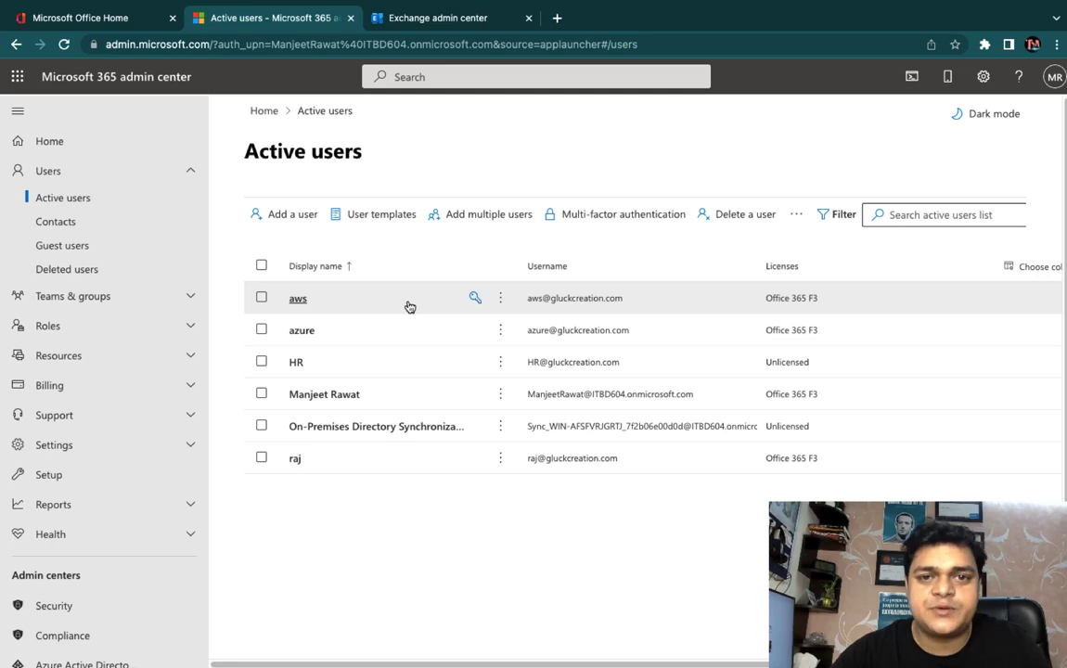
pyautogui.click(420, 20)
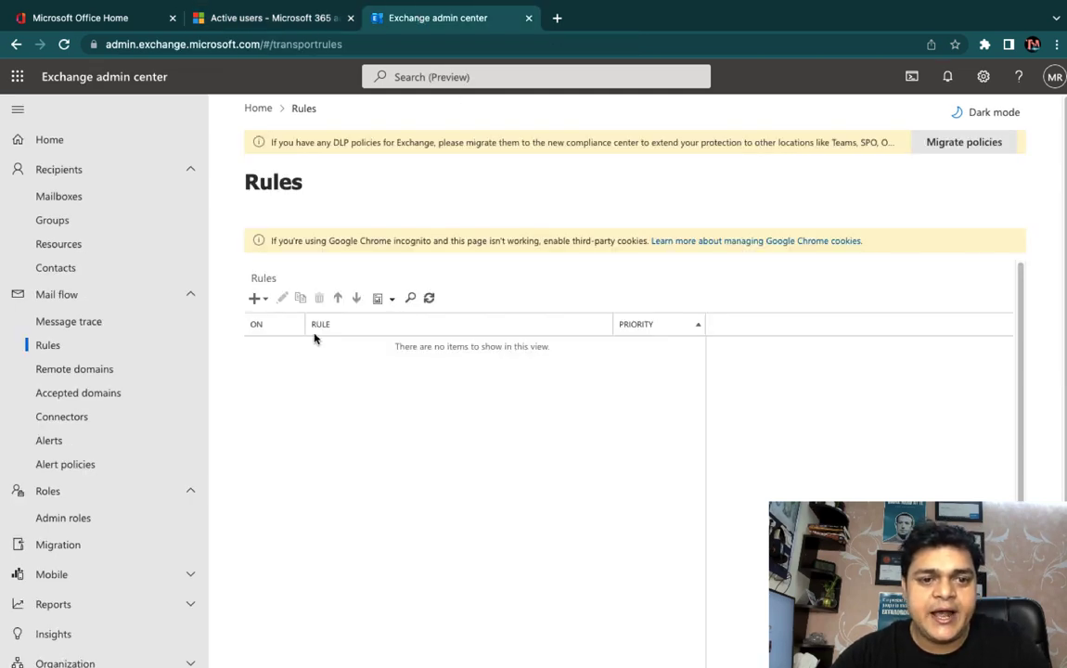
# Show the New (+) rule templates list on the Rules toolbar.
pyautogui.click(257, 299)
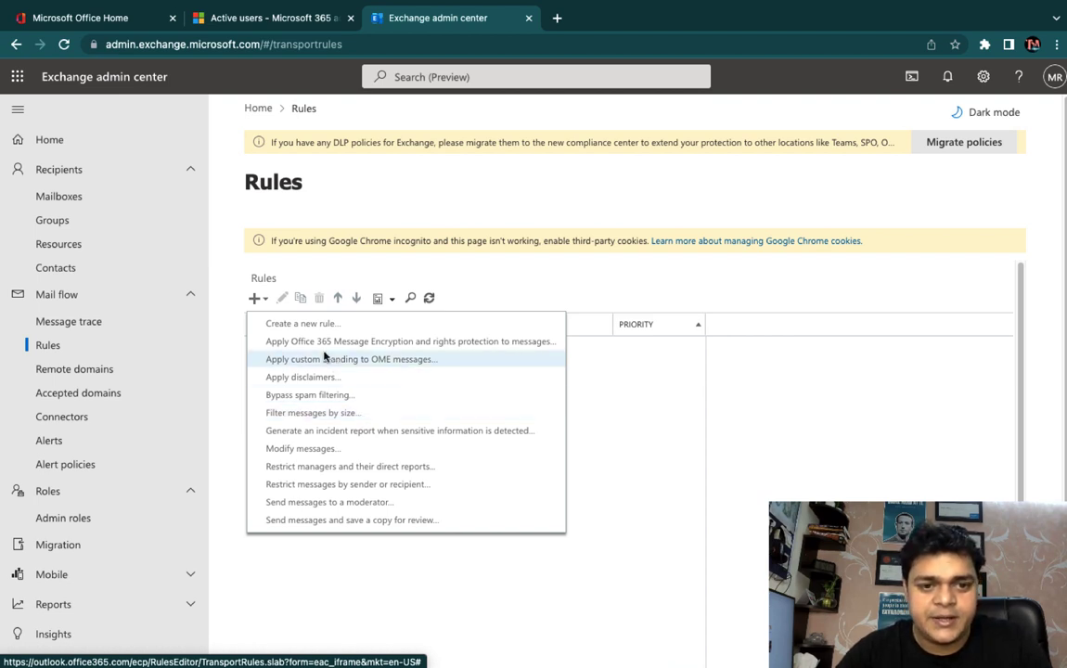
# Create a new blank rule named testing-rule and list its Apply this rule if conditions.
pyautogui.click(301, 323)
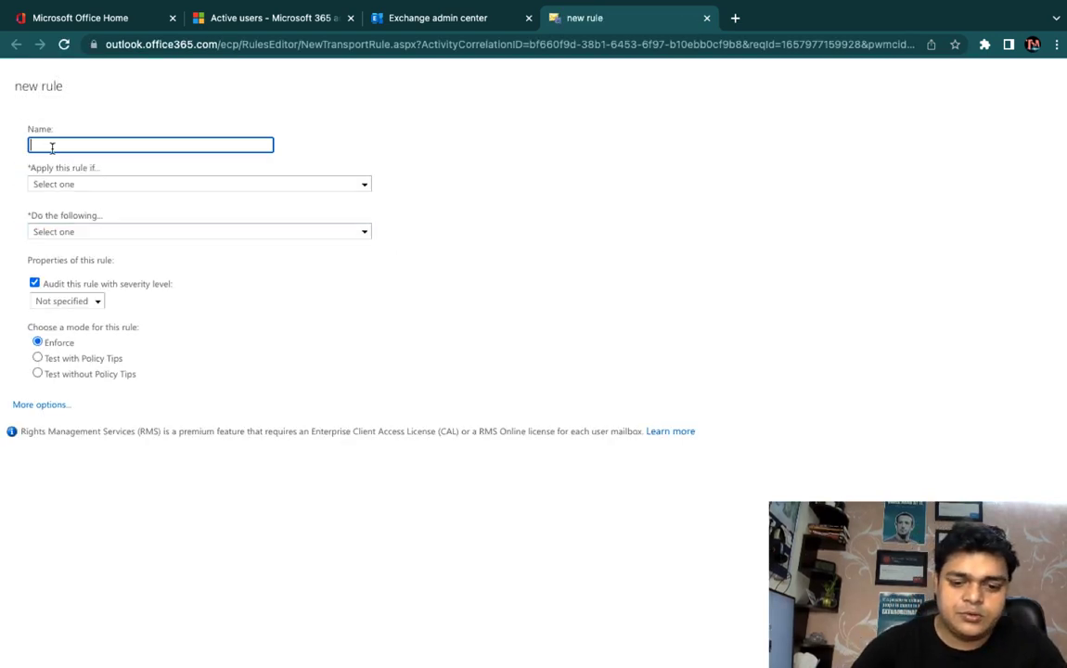
pyautogui.write('testing-rule')
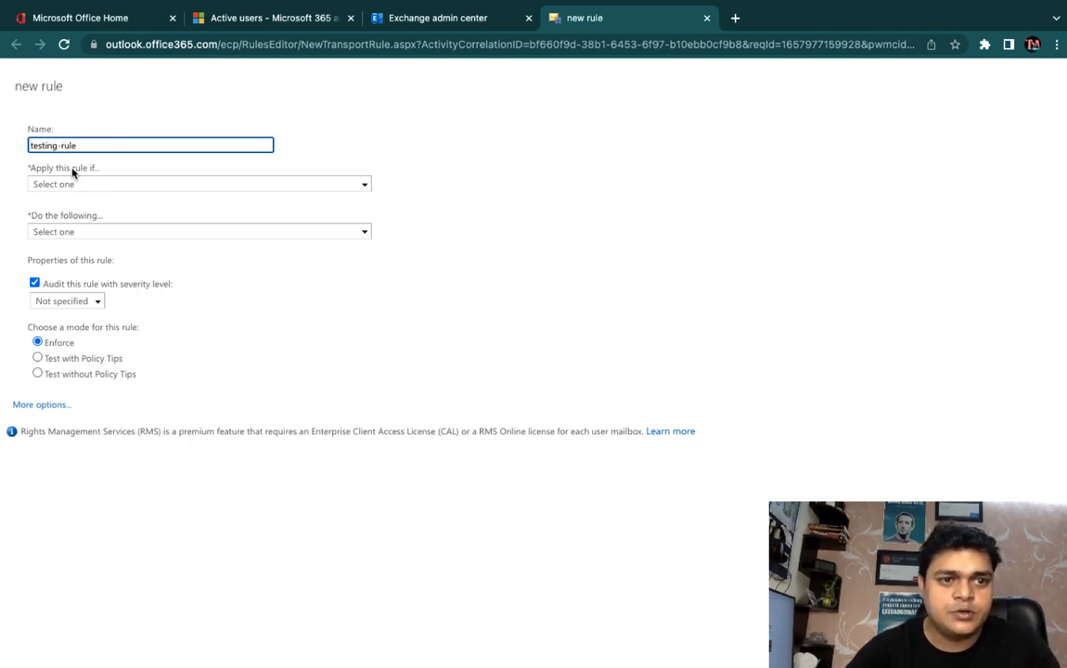
pyautogui.click(117, 184)
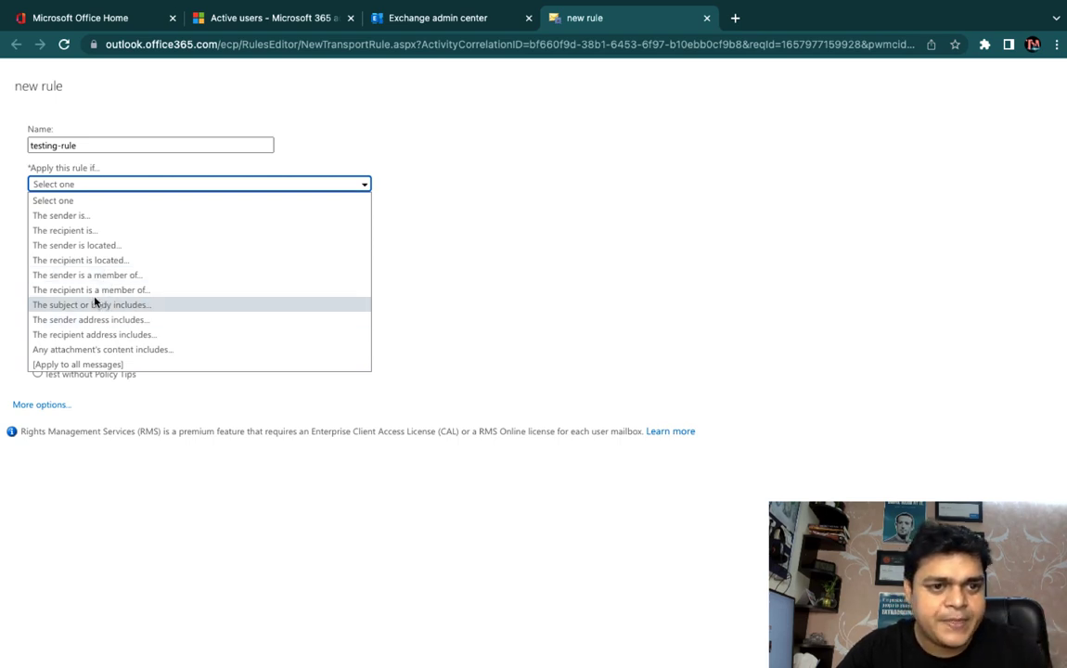
# Set the rule condition to The sender is… with the aws mailbox selected.
pyautogui.click(61, 216)
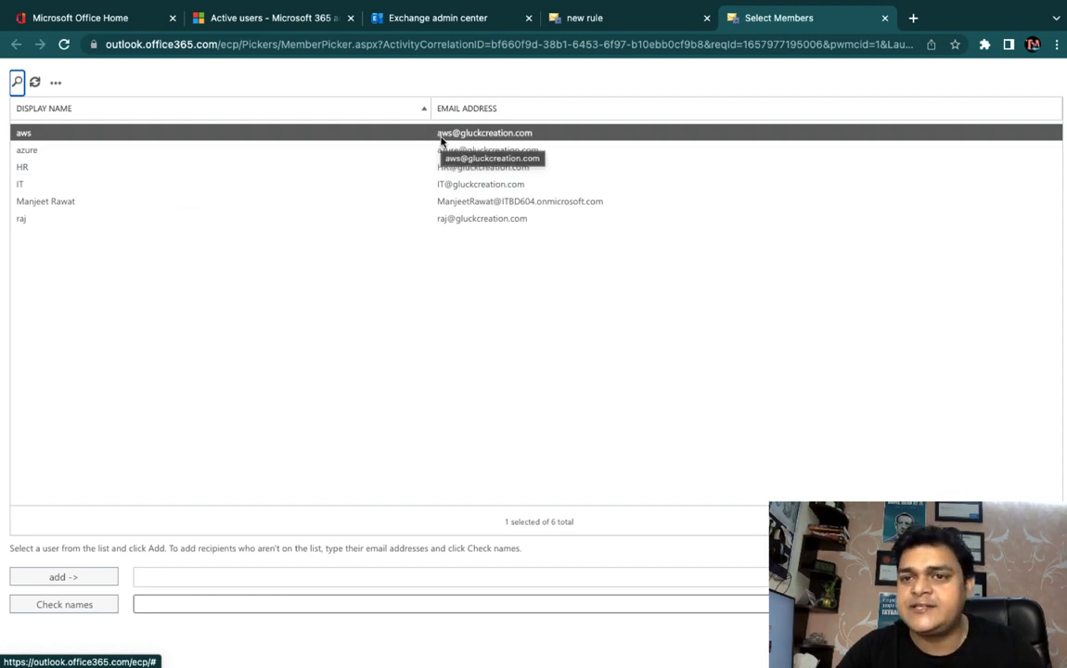
pyautogui.click(73, 579)
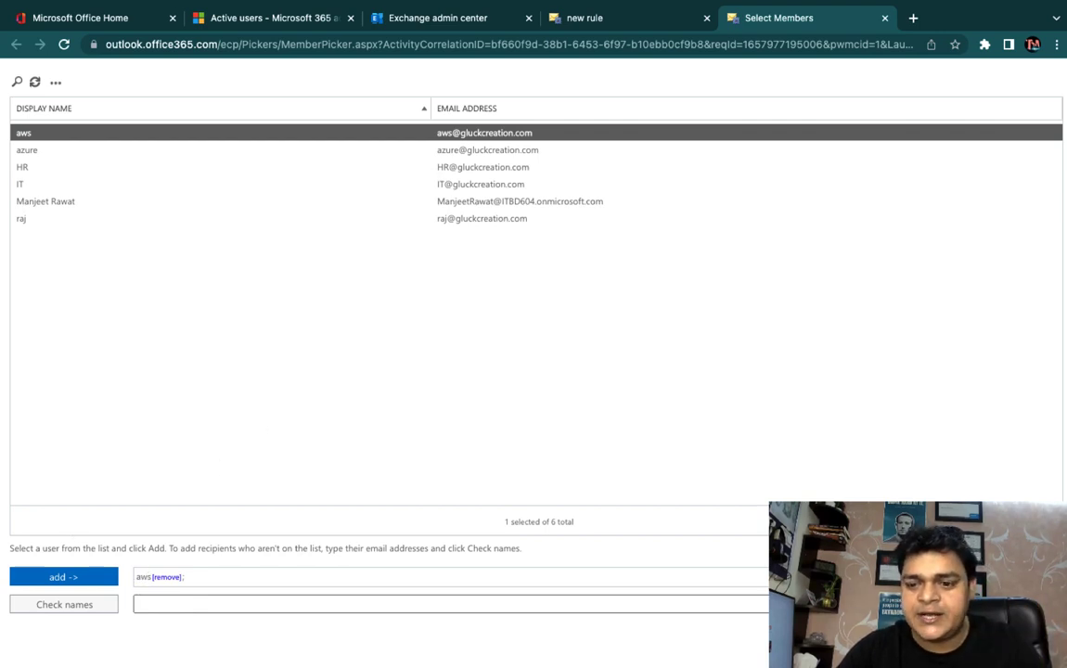
pyautogui.click(965, 640)
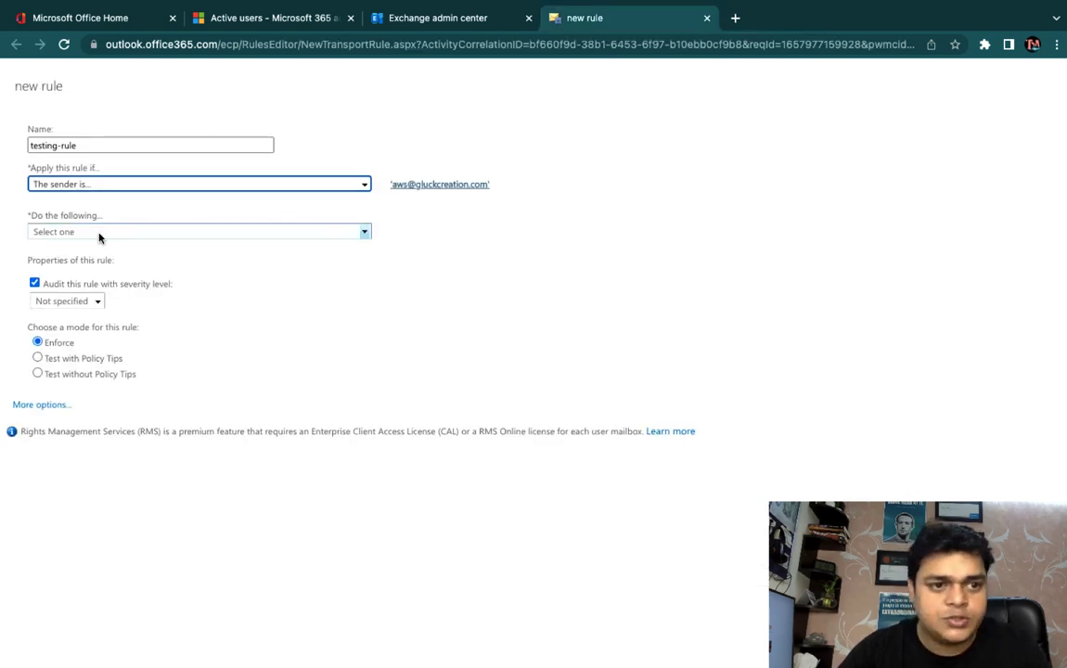
# Add the action Bcc the message to the azure mailbox and save testing-rule.
pyautogui.click(59, 233)
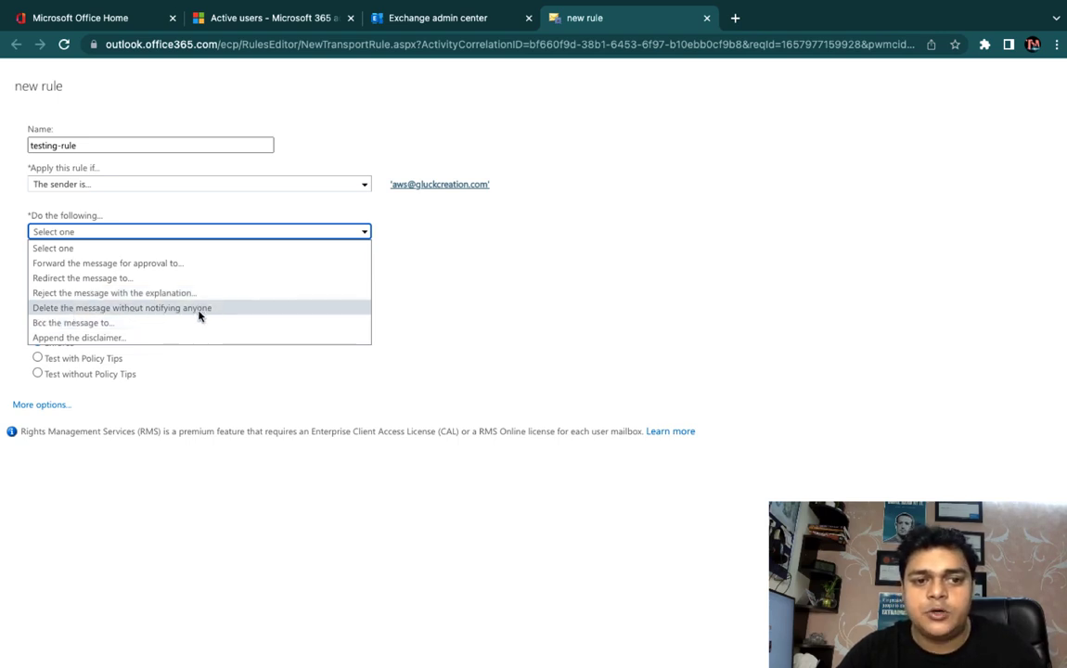
pyautogui.click(96, 324)
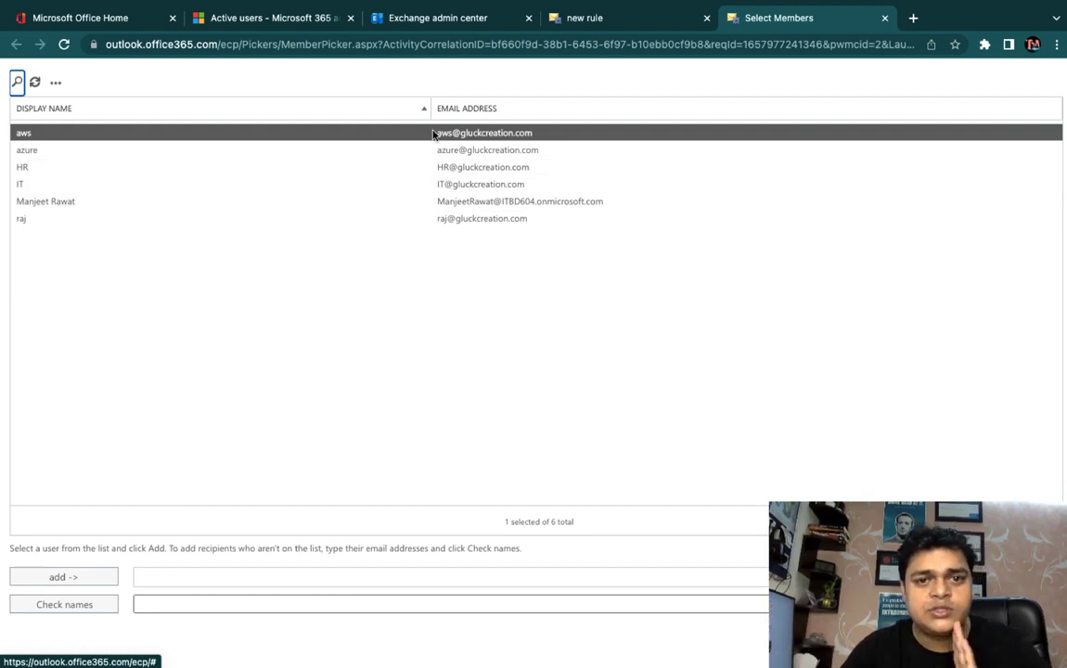
pyautogui.click(465, 151)
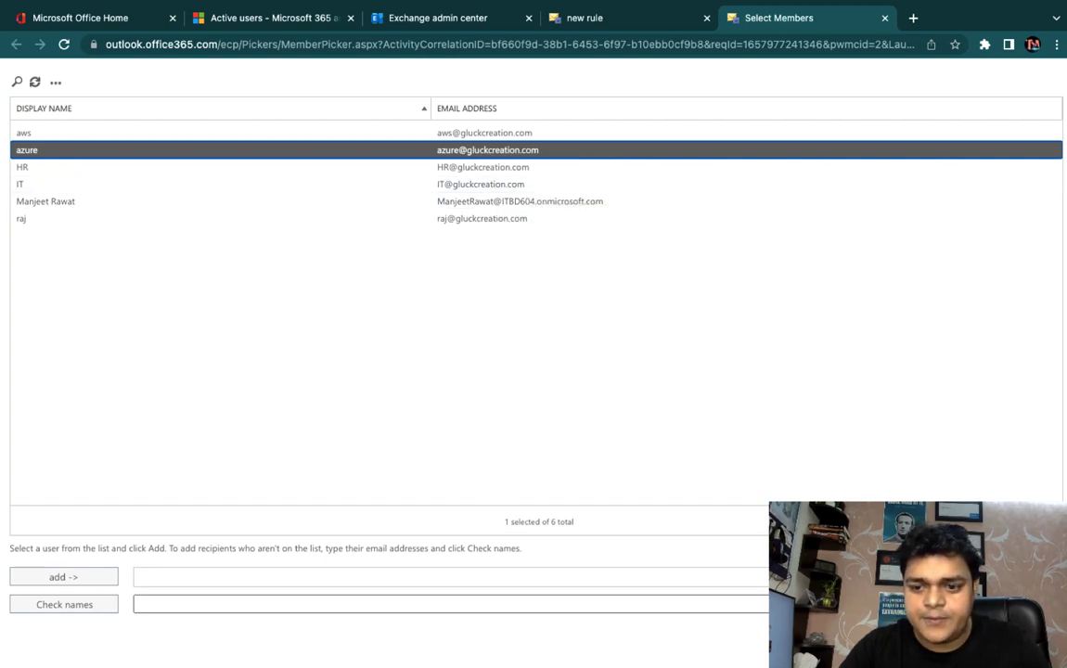
pyautogui.click(64, 578)
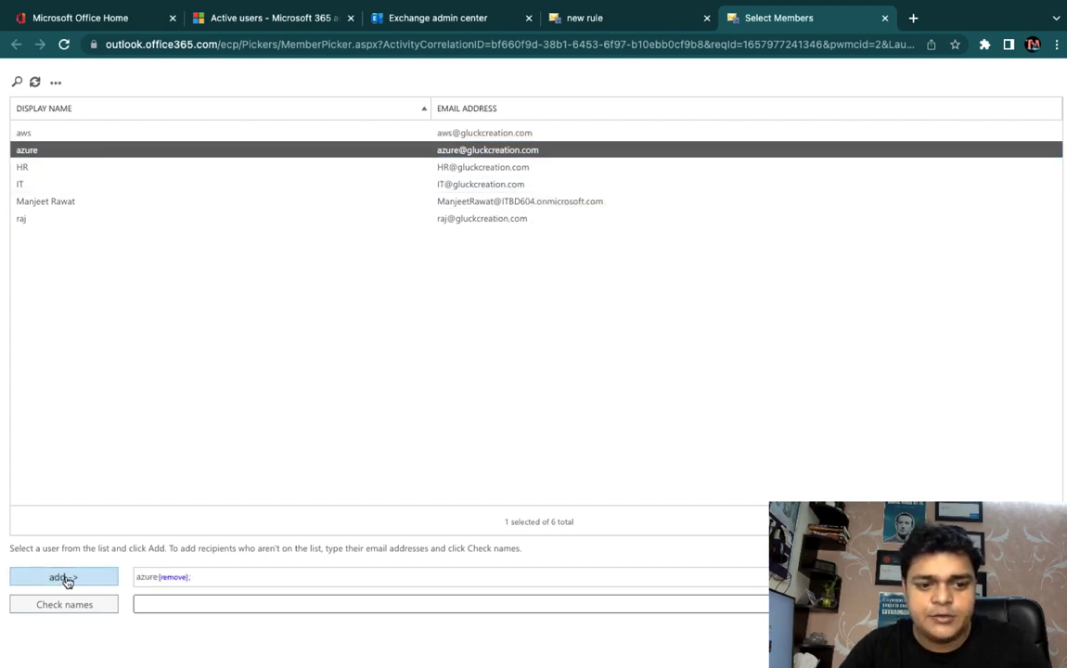
pyautogui.press('Return')
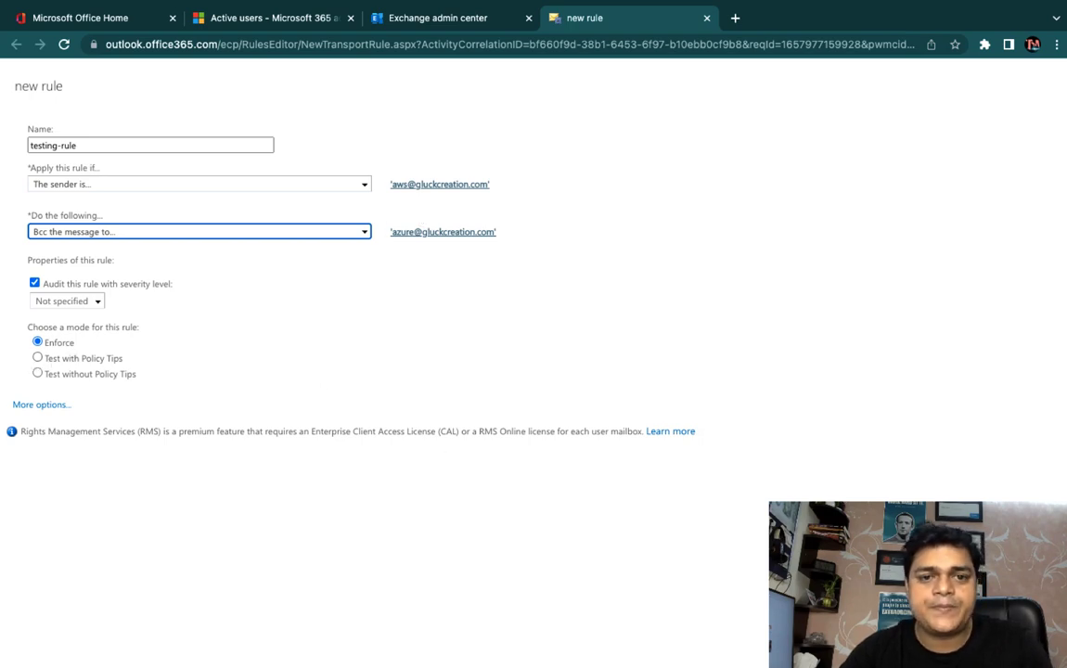
pyautogui.press('Return')
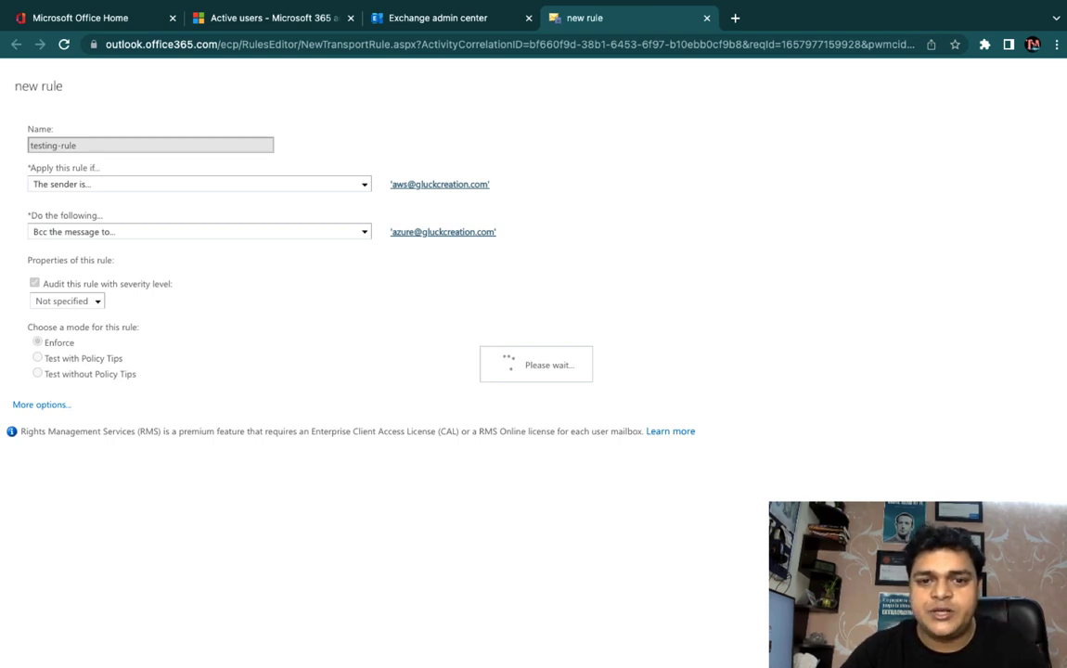
pyautogui.hotkey('ctrl', 'Right')
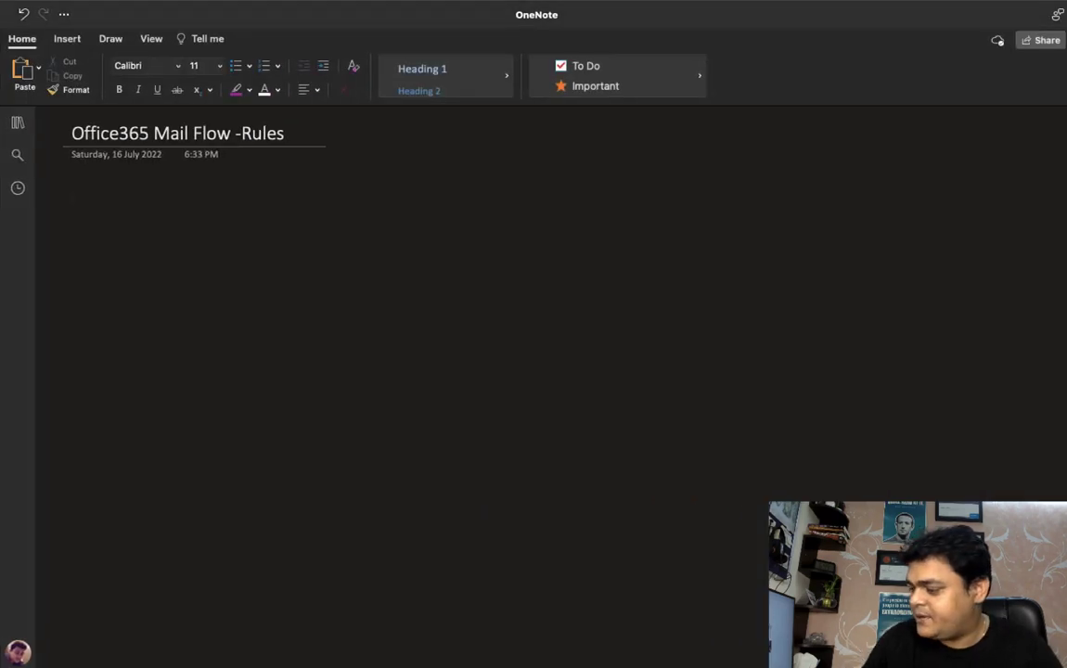
# Handwrite 'Sender' in blue and the aws sender's address in red.
pyautogui.click(110, 38)
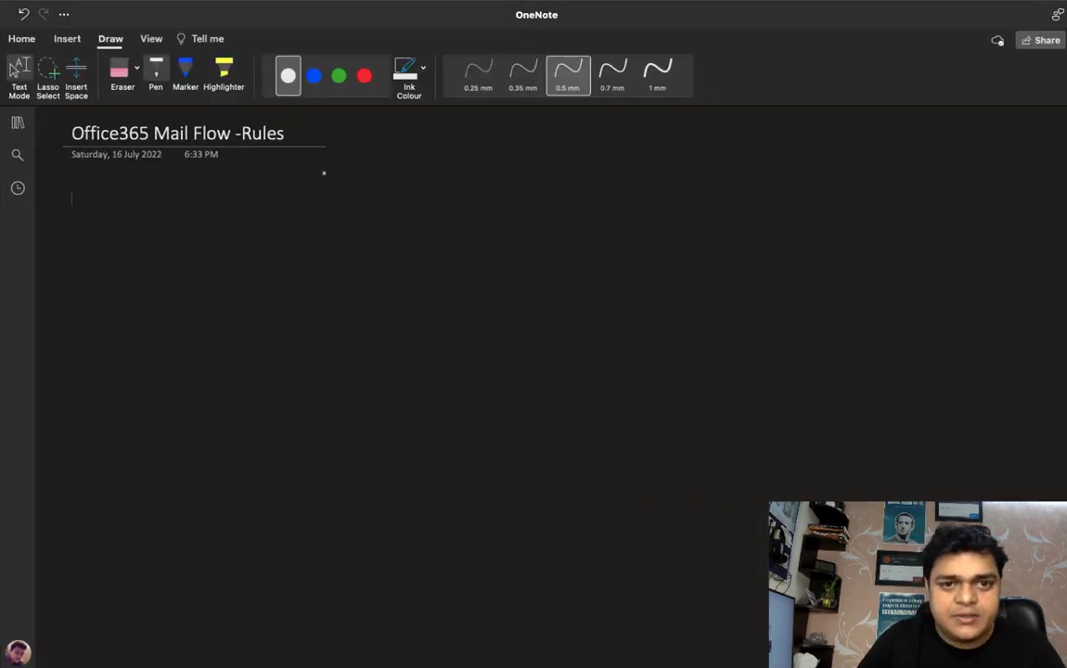
pyautogui.click(315, 76)
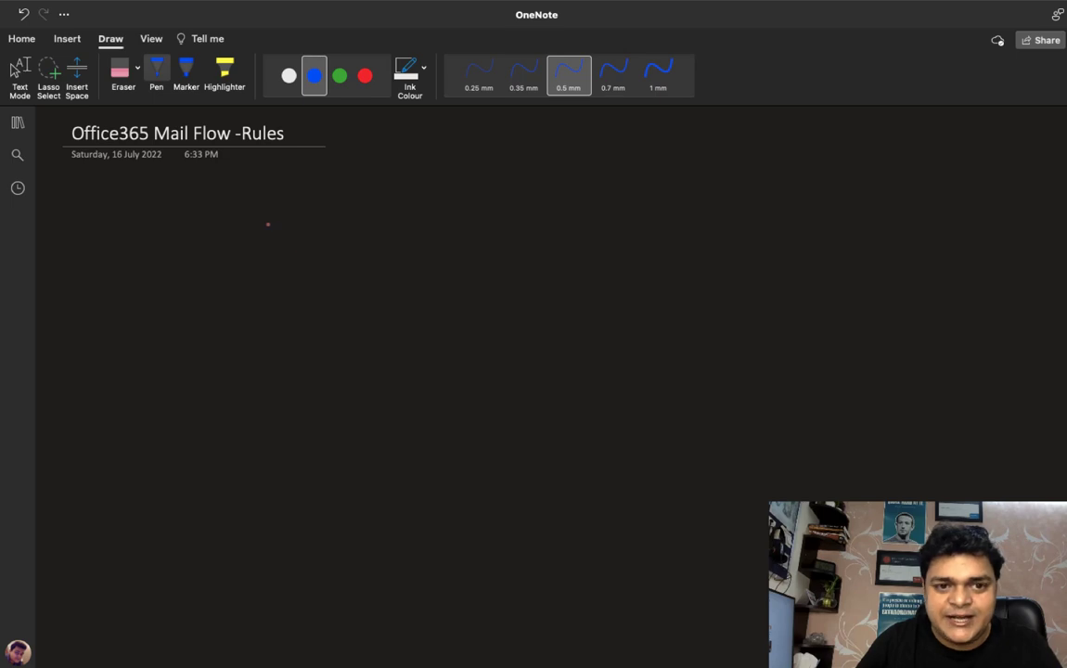
pyautogui.moveTo(269, 224)
pyautogui.mouseDown()
pyautogui.moveTo(316, 239)
pyautogui.moveTo(400, 236)
pyautogui.mouseUp()
pyautogui.click(365, 76)
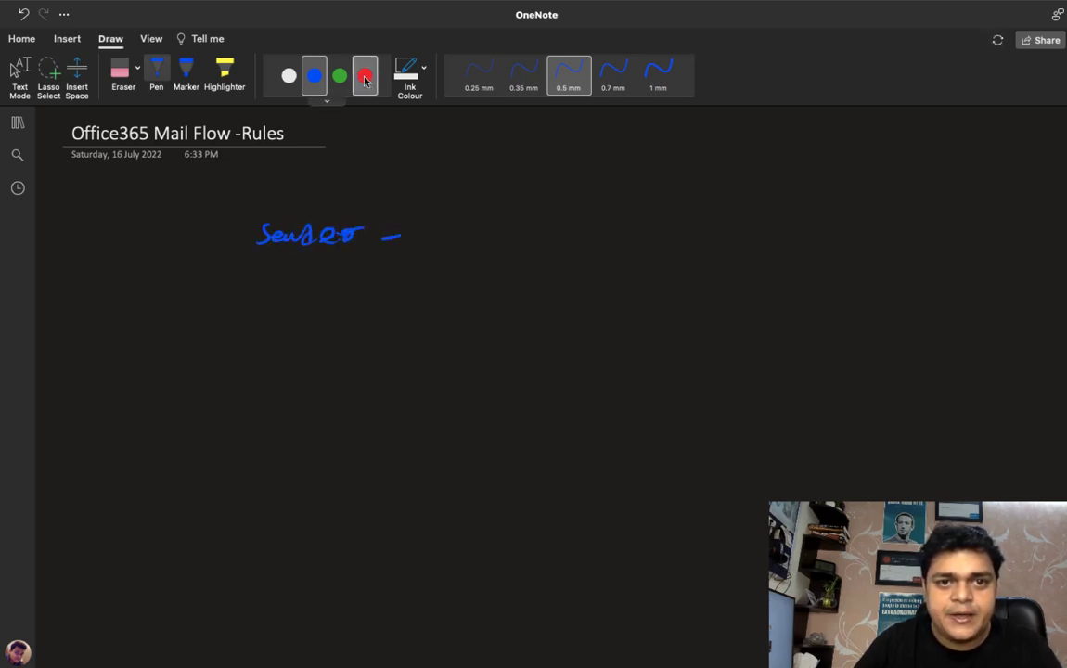
pyautogui.moveTo(506, 240); pyautogui.dragTo(520, 238)
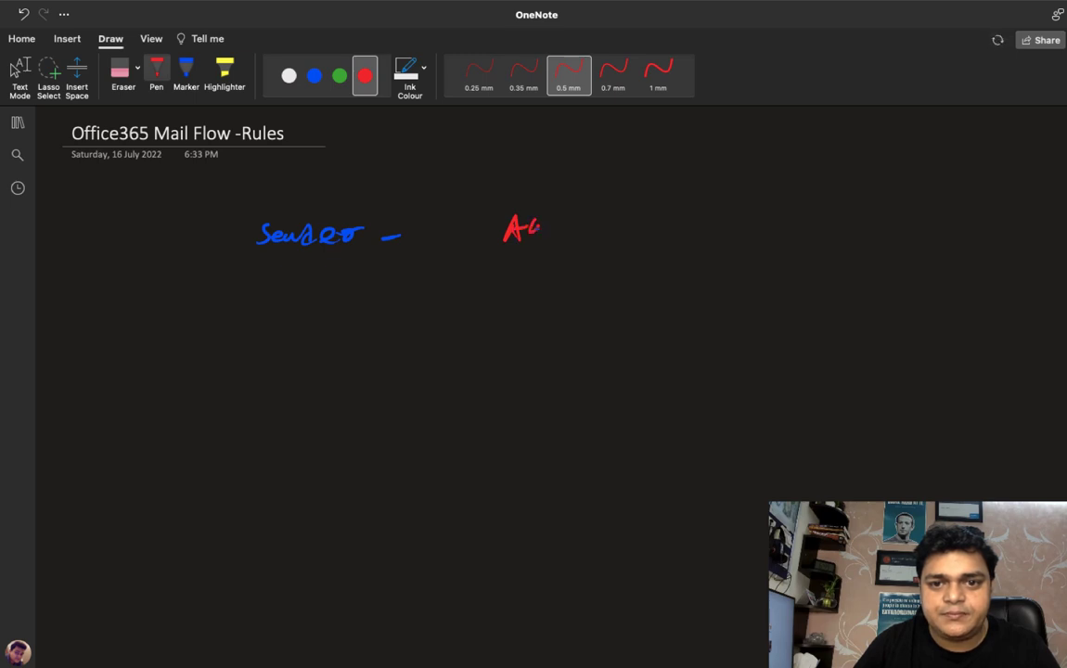
pyautogui.moveTo(586, 224)
pyautogui.mouseDown()
pyautogui.moveTo(599, 215)
pyautogui.moveTo(615, 231)
pyautogui.moveTo(641, 223)
pyautogui.mouseUp()
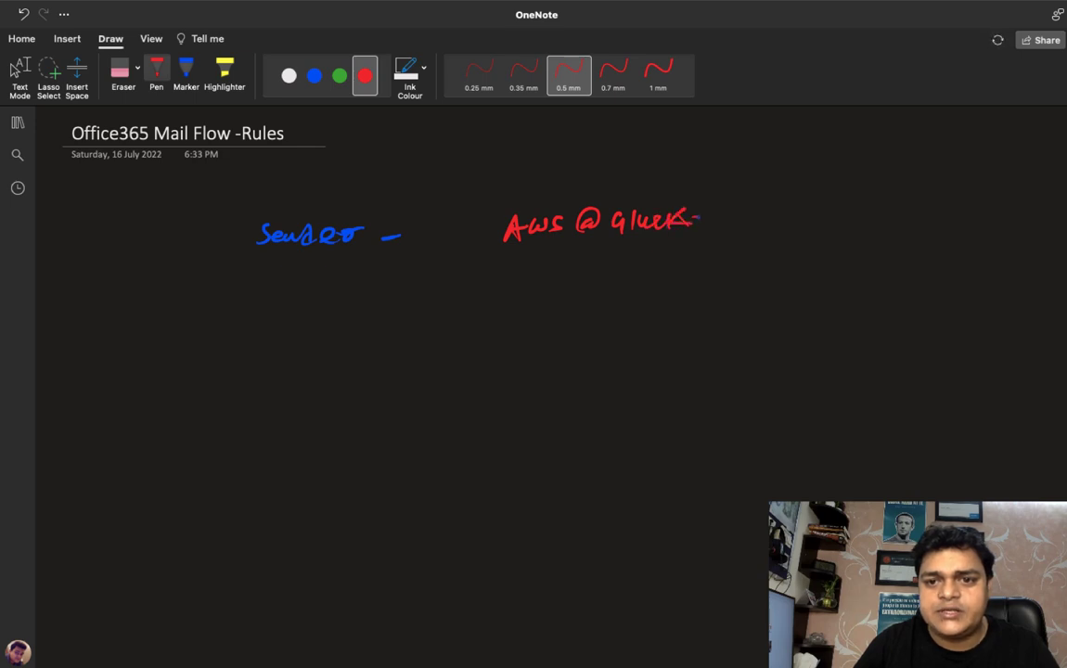
pyautogui.moveTo(727, 222)
pyautogui.mouseDown()
pyautogui.moveTo(745, 206)
pyautogui.moveTo(774, 221)
pyautogui.moveTo(892, 221)
pyautogui.mouseUp()
pyautogui.click(805, 223)
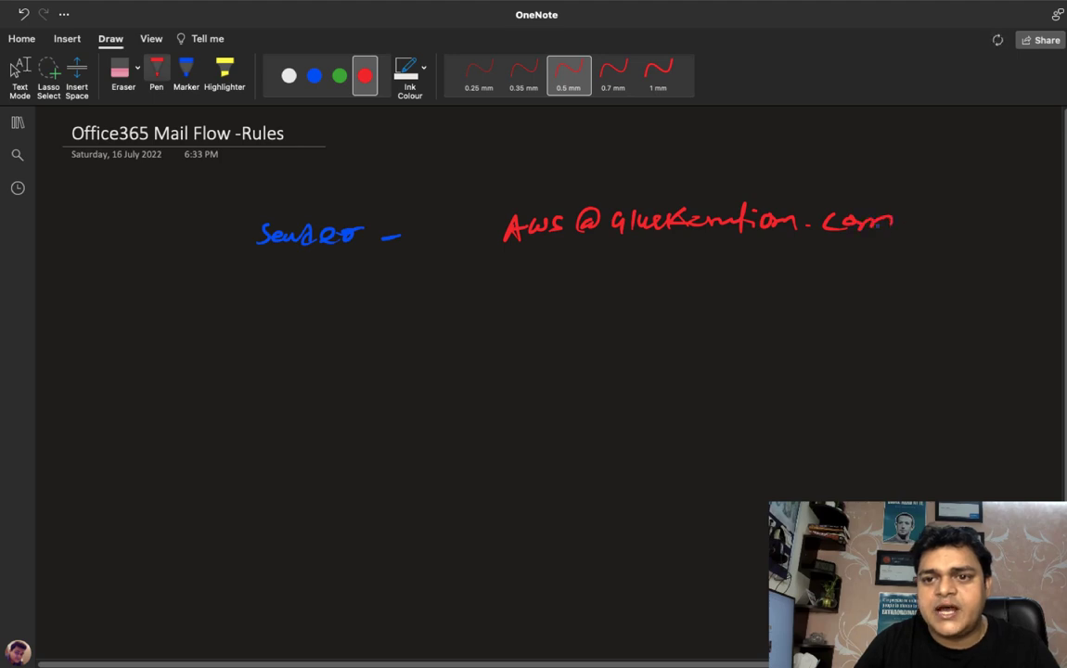
# Handwrite 'Destination (monitors)' in green ink below the sender line.
pyautogui.click(334, 80)
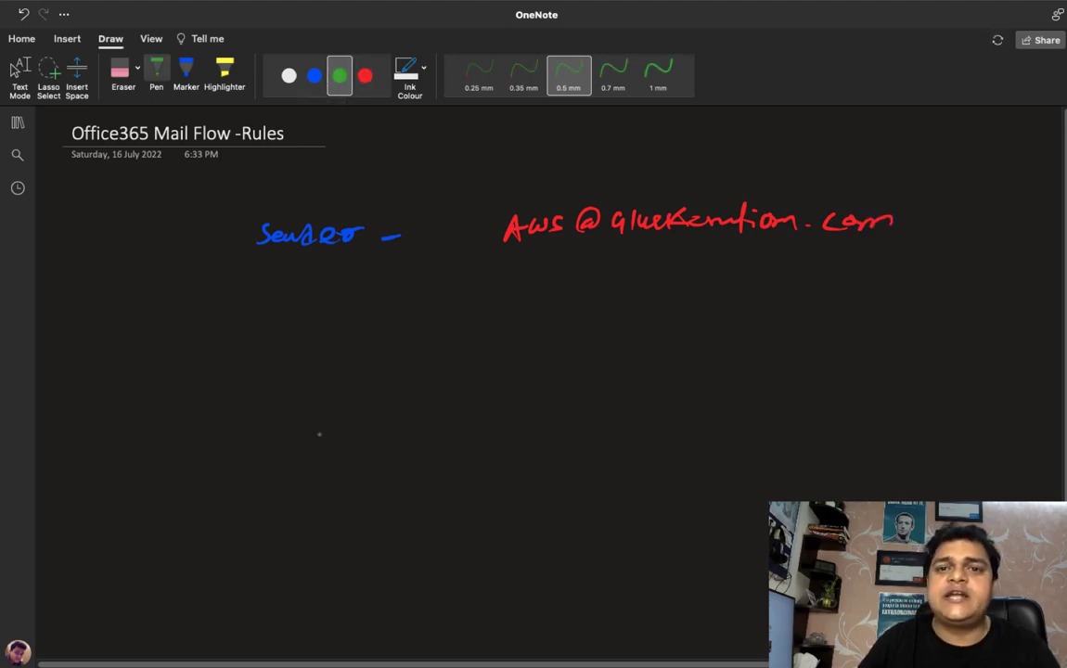
pyautogui.moveTo(232, 397); pyautogui.dragTo(226, 418)
pyautogui.moveTo(245, 413); pyautogui.dragTo(312, 418)
pyautogui.moveTo(327, 405); pyautogui.dragTo(331, 419)
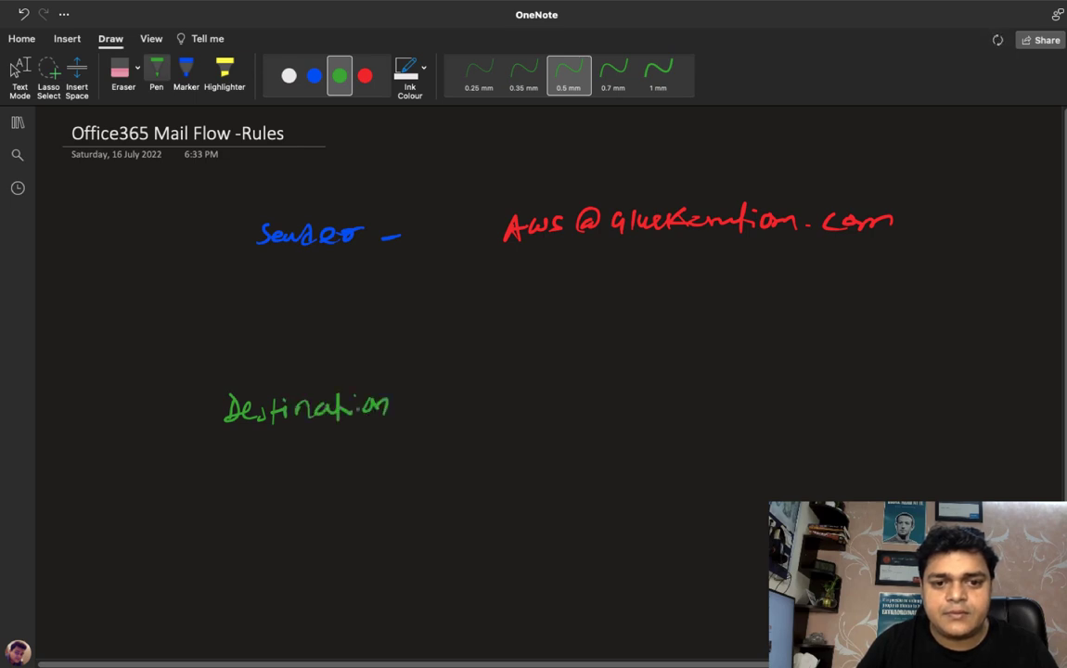
pyautogui.moveTo(412, 390)
pyautogui.mouseDown()
pyautogui.moveTo(408, 420)
pyautogui.moveTo(488, 414)
pyautogui.mouseUp()
pyautogui.moveTo(492, 403)
pyautogui.mouseDown()
pyautogui.moveTo(493, 415)
pyautogui.moveTo(510, 414)
pyautogui.mouseUp()
pyautogui.moveTo(499, 402); pyautogui.dragTo(550, 408)
pyautogui.moveTo(552, 408)
pyautogui.mouseDown()
pyautogui.moveTo(568, 399)
pyautogui.moveTo(575, 416)
pyautogui.mouseUp()
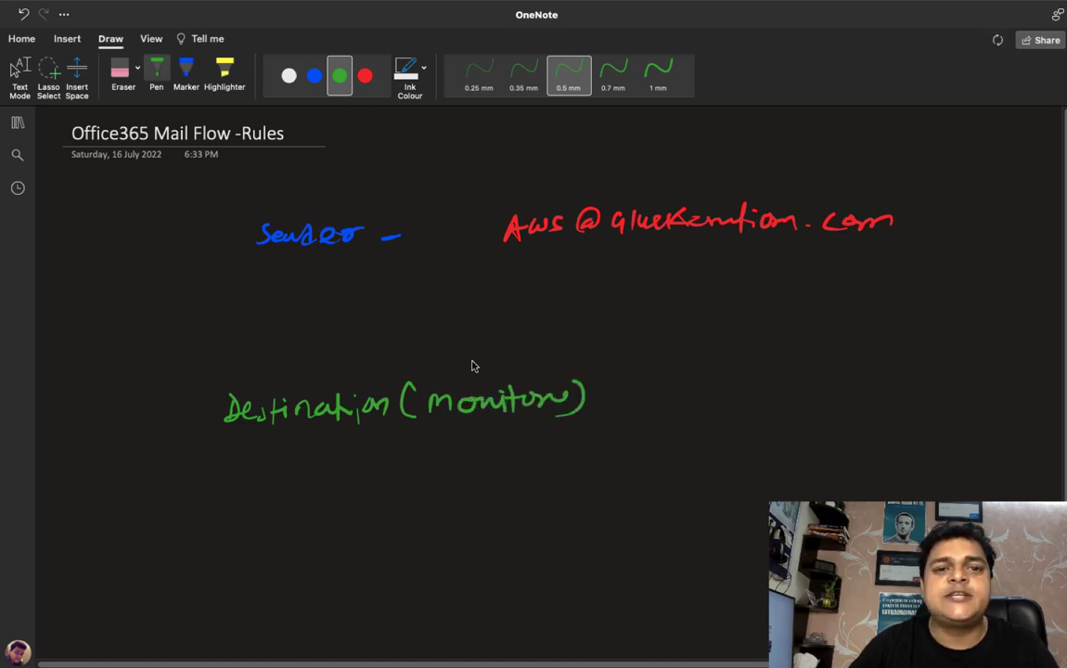
# Handwrite the azure monitor mailbox address in white after the Destination label.
pyautogui.click(288, 75)
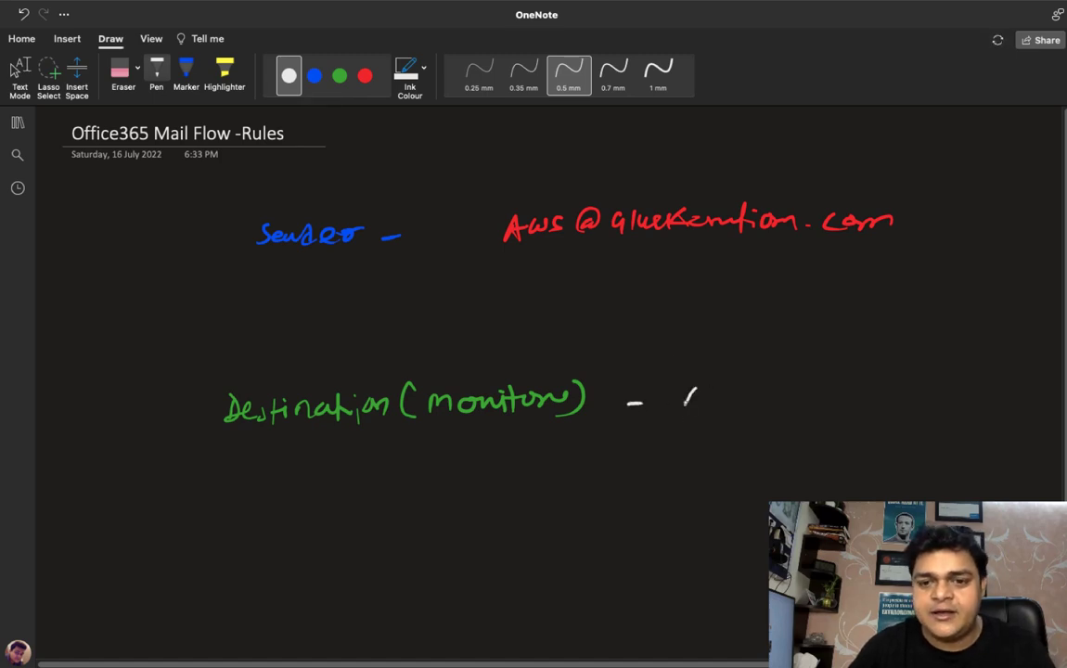
pyautogui.moveTo(692, 388); pyautogui.dragTo(702, 405)
pyautogui.moveTo(688, 399); pyautogui.dragTo(777, 399)
pyautogui.moveTo(794, 388)
pyautogui.mouseDown()
pyautogui.moveTo(786, 397)
pyautogui.moveTo(809, 382)
pyautogui.moveTo(832, 397)
pyautogui.moveTo(956, 379)
pyautogui.moveTo(1062, 391)
pyautogui.mouseUp()
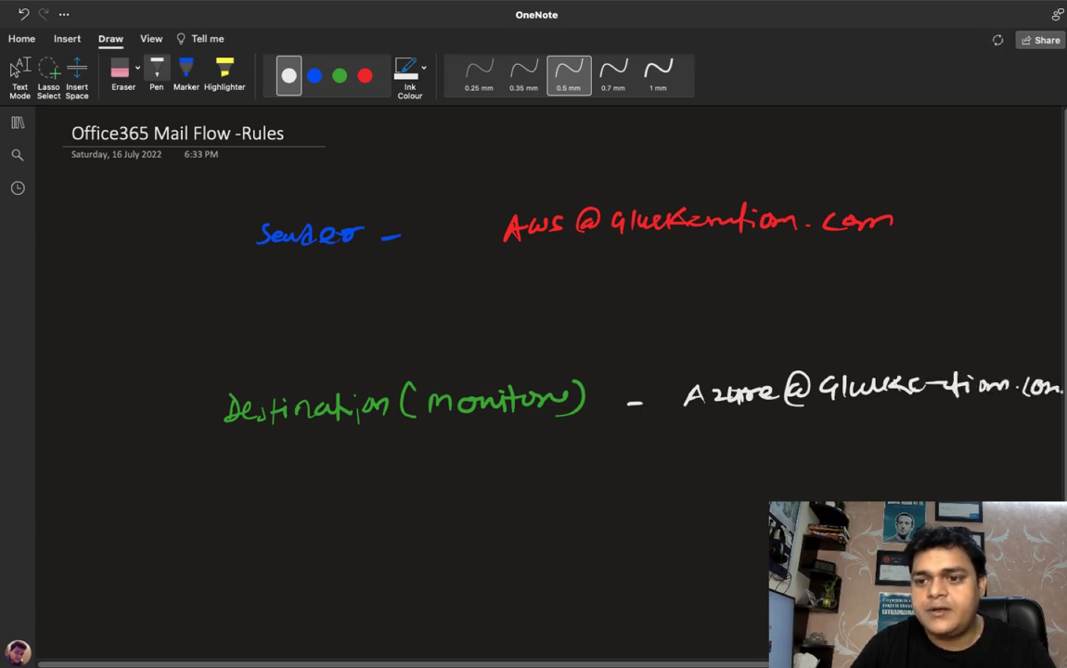
# Box the sender address in green and write a bracketed second address in white.
pyautogui.click(339, 76)
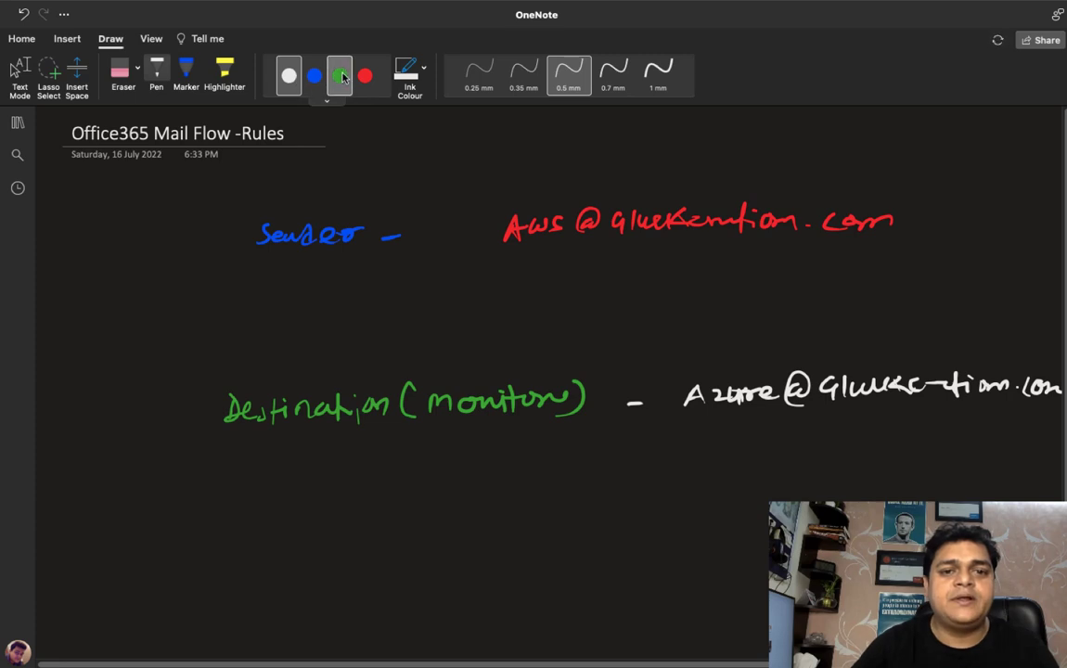
pyautogui.moveTo(492, 253)
pyautogui.mouseDown()
pyautogui.moveTo(494, 203)
pyautogui.moveTo(726, 179)
pyautogui.moveTo(892, 184)
pyautogui.moveTo(852, 238)
pyautogui.moveTo(492, 252)
pyautogui.moveTo(551, 282)
pyautogui.mouseUp()
pyautogui.click(364, 75)
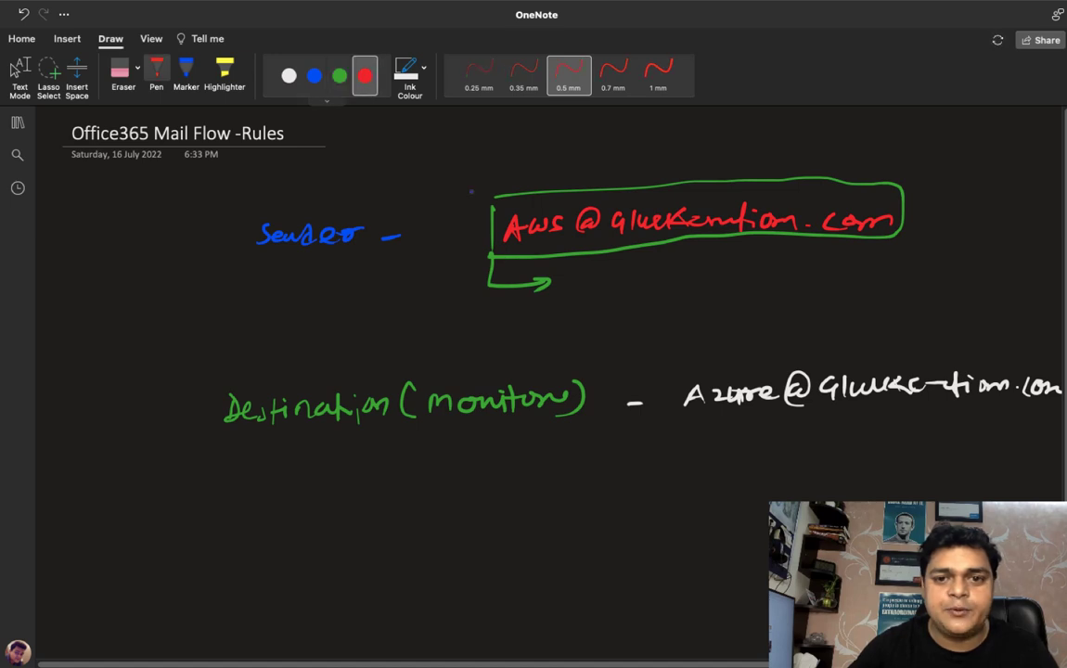
pyautogui.click(289, 76)
pyautogui.moveTo(583, 276)
pyautogui.mouseDown()
pyautogui.moveTo(632, 279)
pyautogui.moveTo(633, 295)
pyautogui.moveTo(649, 271)
pyautogui.moveTo(685, 287)
pyautogui.moveTo(891, 271)
pyautogui.moveTo(922, 279)
pyautogui.moveTo(933, 299)
pyautogui.mouseUp()
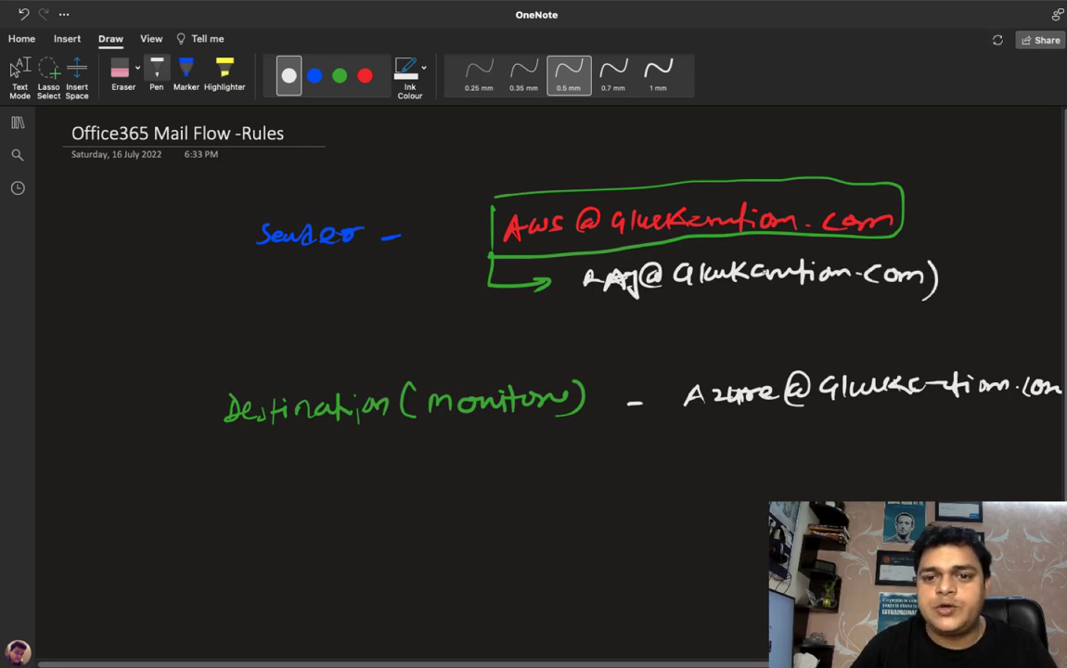
pyautogui.moveTo(575, 267); pyautogui.dragTo(573, 298)
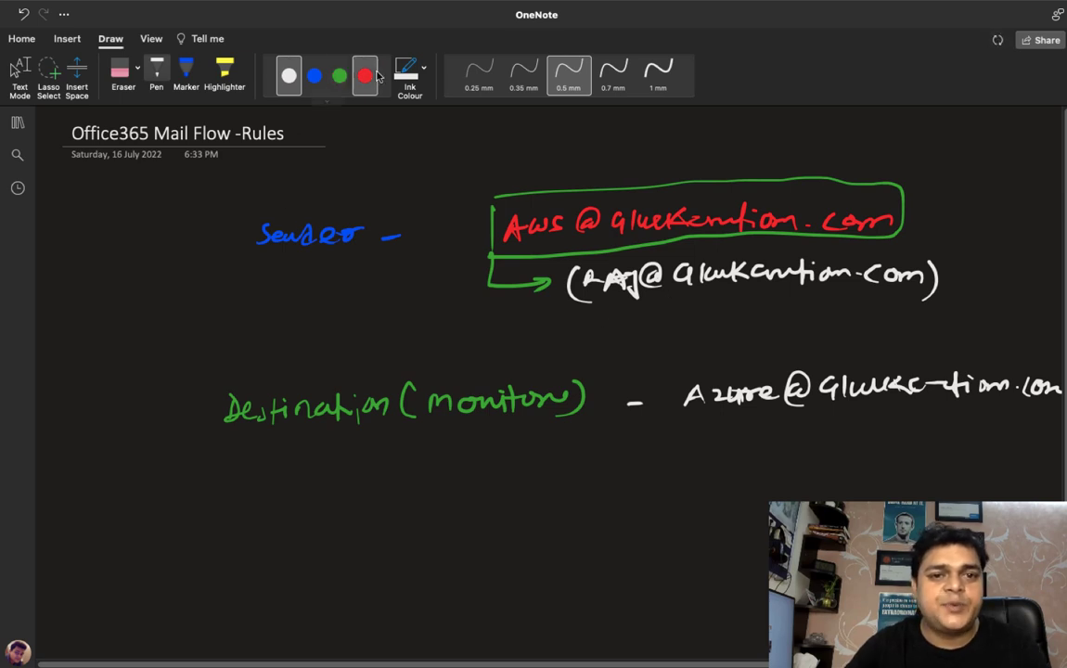
# Draw a green dashed arrow from Destination toward the azure address, then stop inking.
pyautogui.click(340, 76)
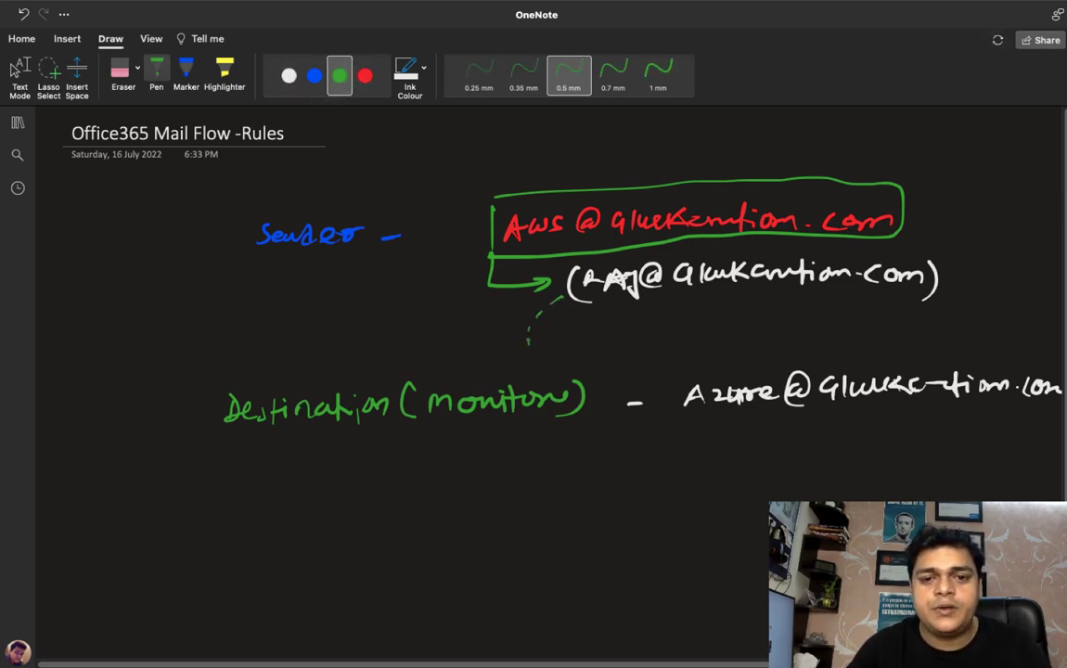
pyautogui.moveTo(531, 354); pyautogui.dragTo(729, 433)
pyautogui.press('Escape')
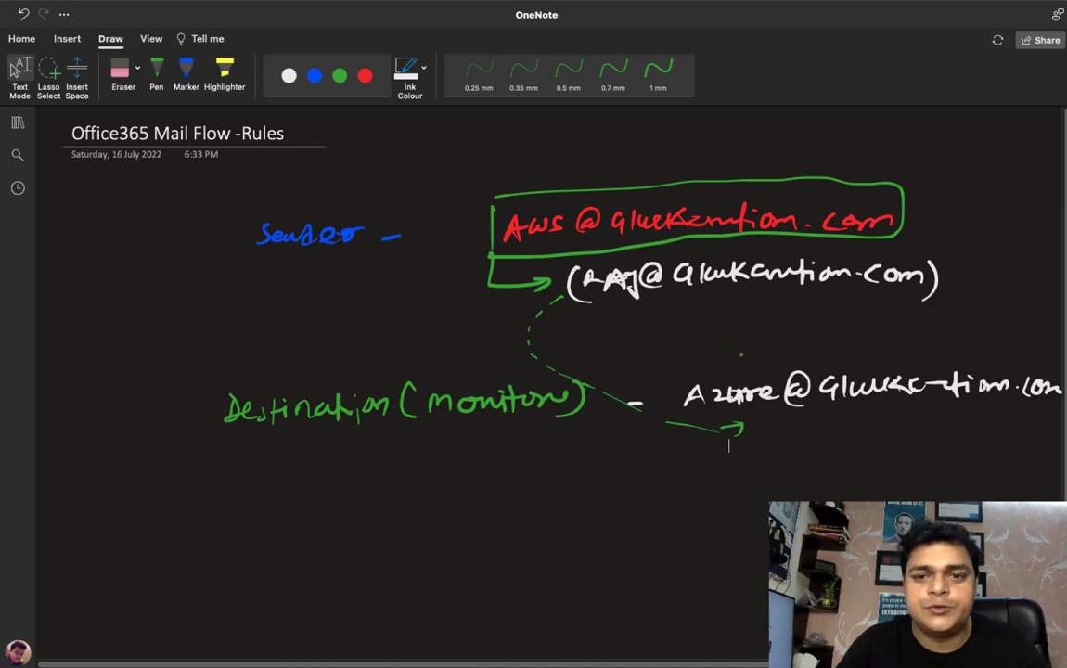
pyautogui.press('super+Tab')
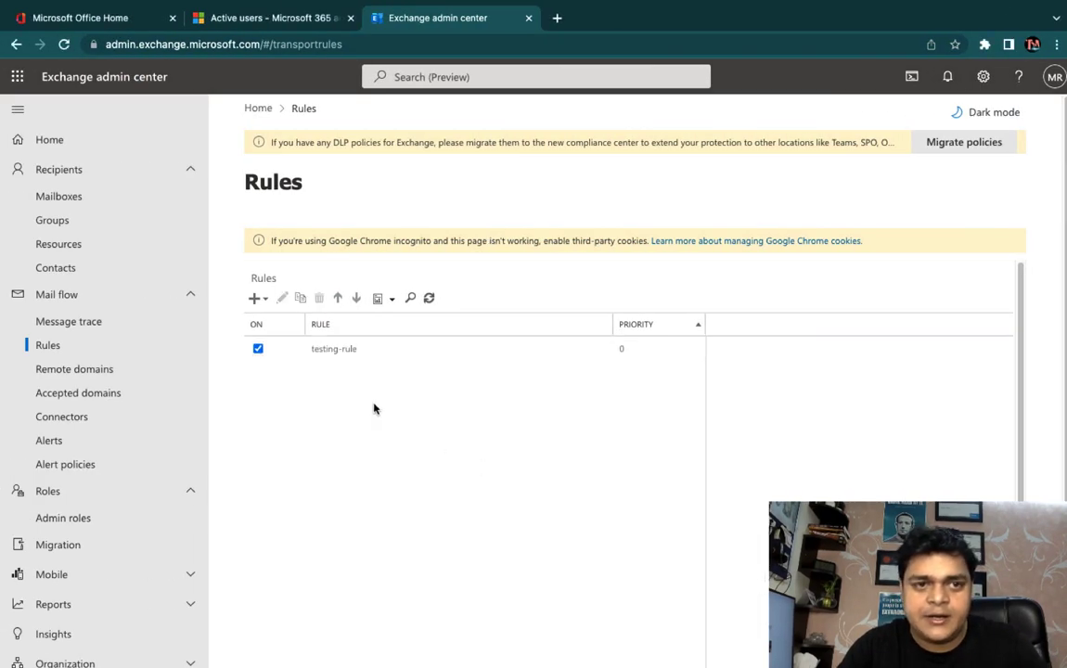
# View the Active users list showing aws and azure on Office 365 F3 licences.
pyautogui.click(264, 20)
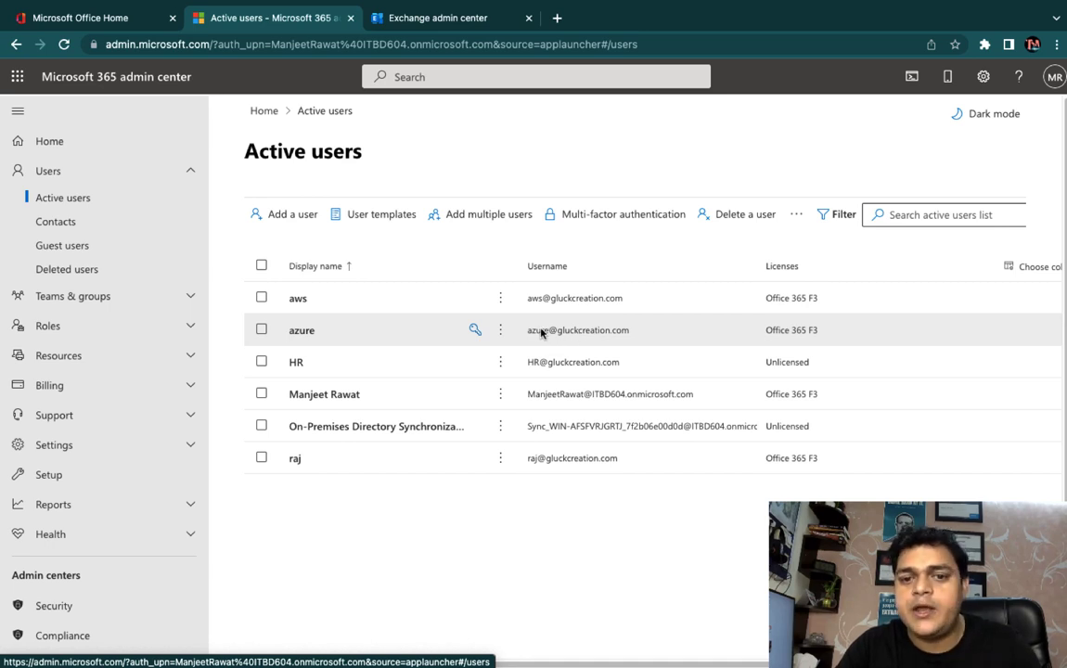
# Open a new incognito window and go to portal.office.com.
pyautogui.click(557, 18)
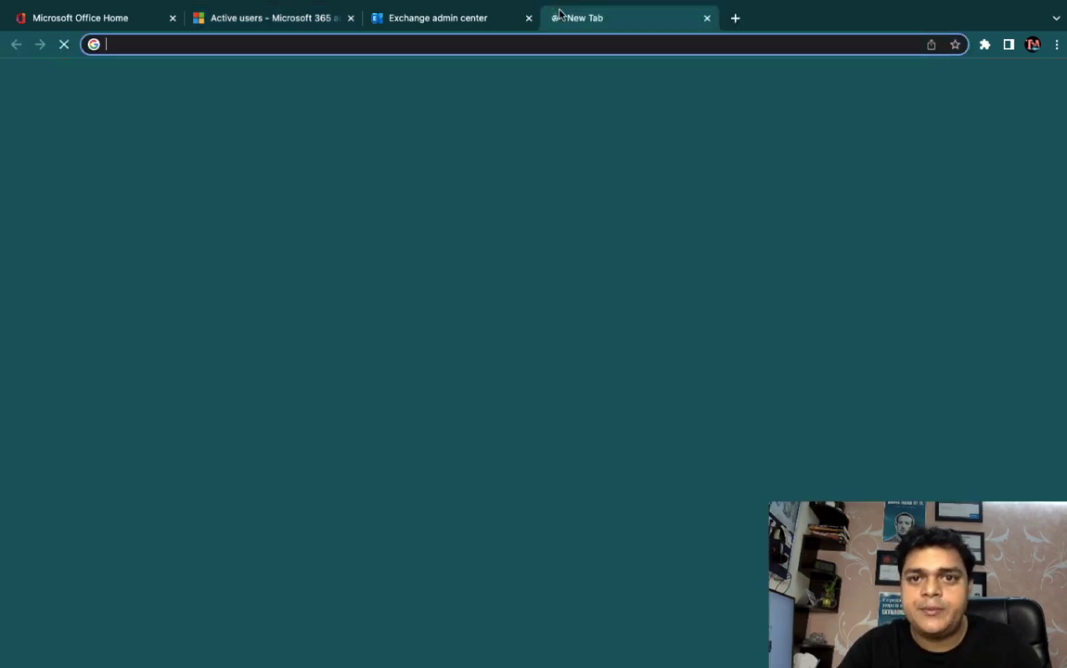
pyautogui.click(1057, 44)
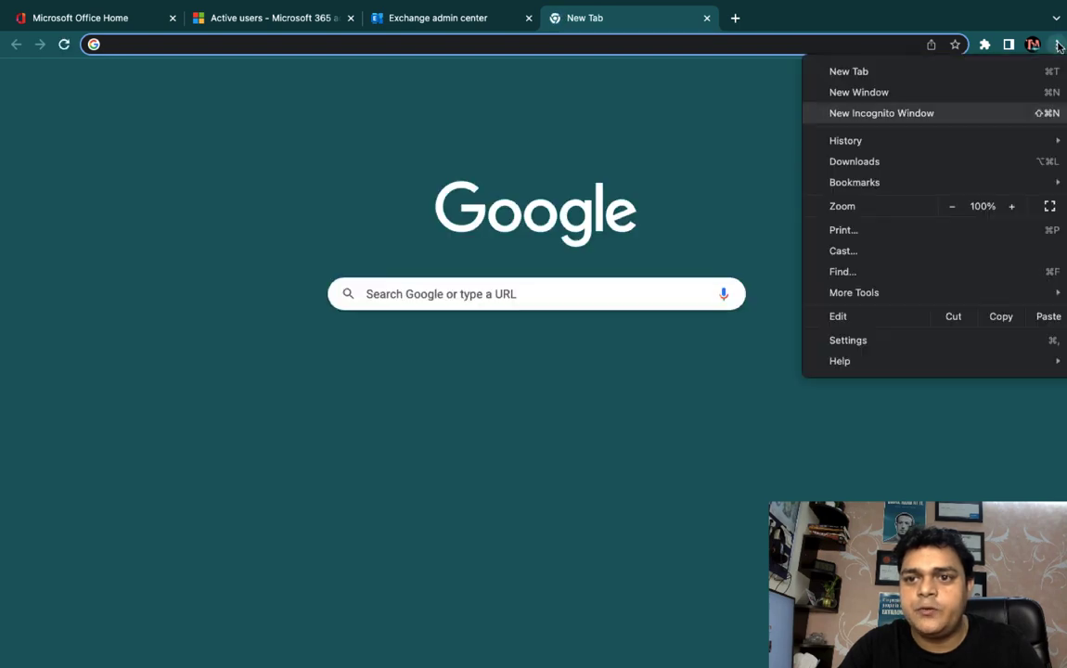
pyautogui.click(905, 114)
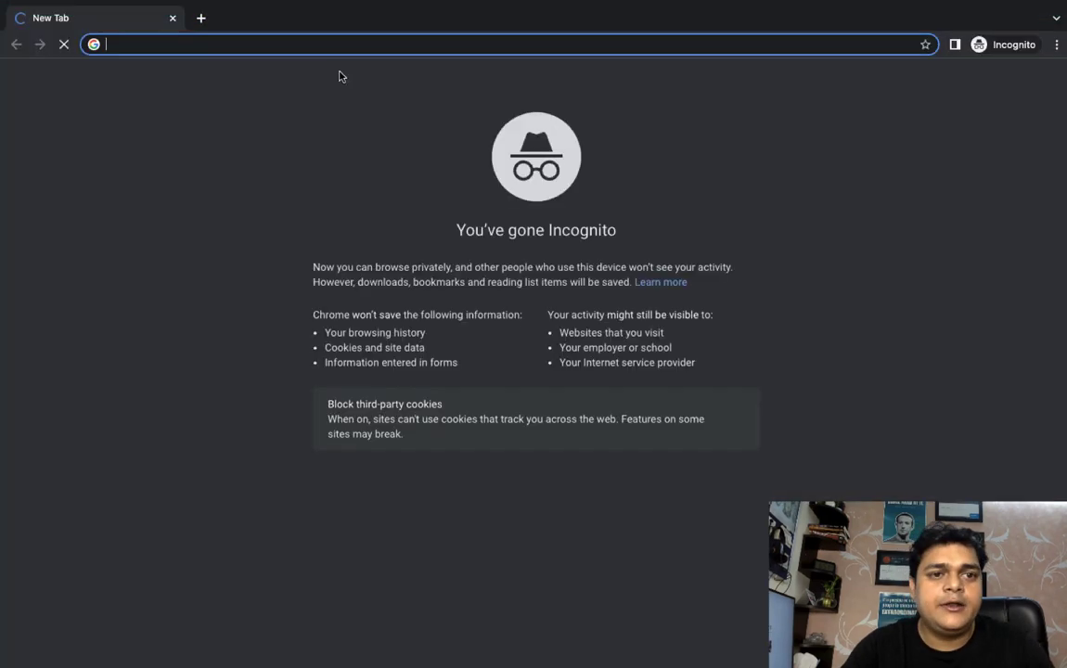
pyautogui.write('portal')
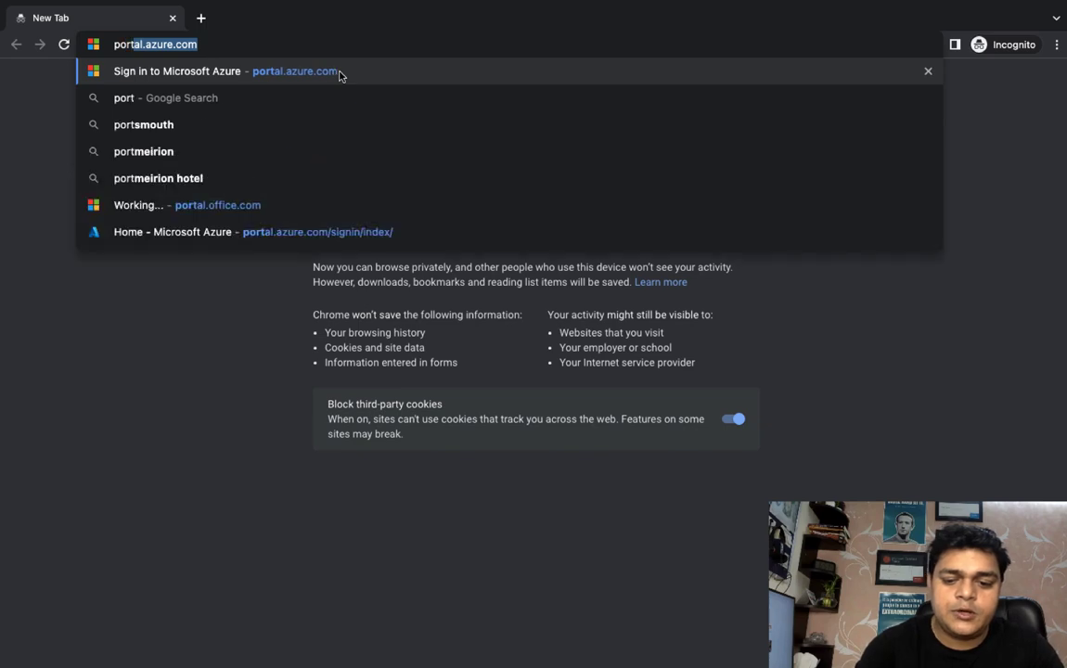
pyautogui.write('.of')
pyautogui.press('Return')
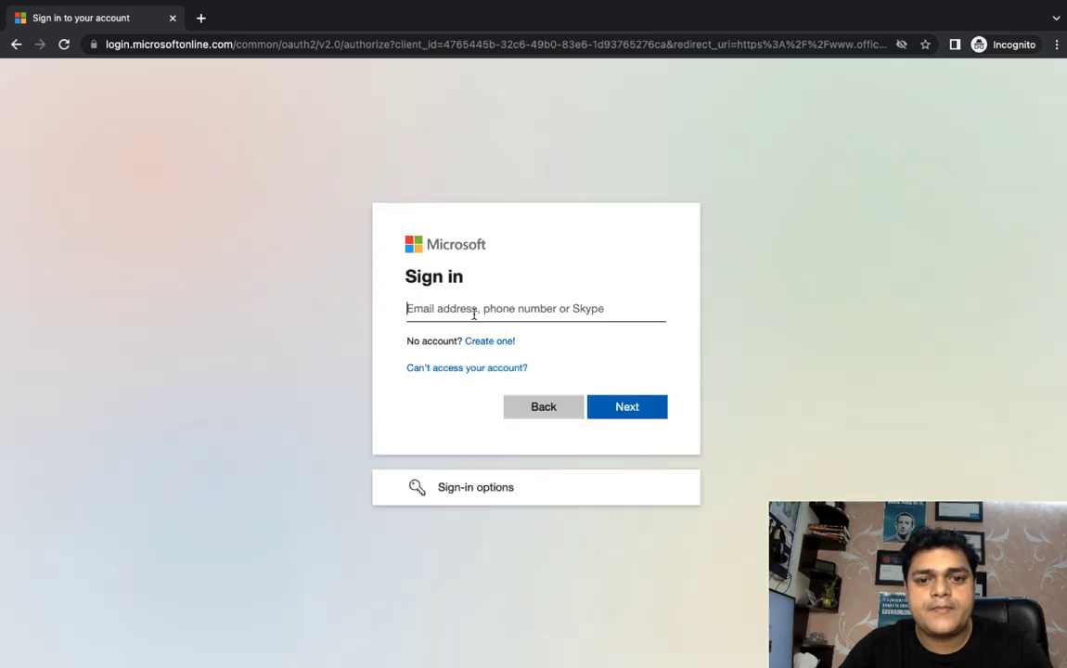
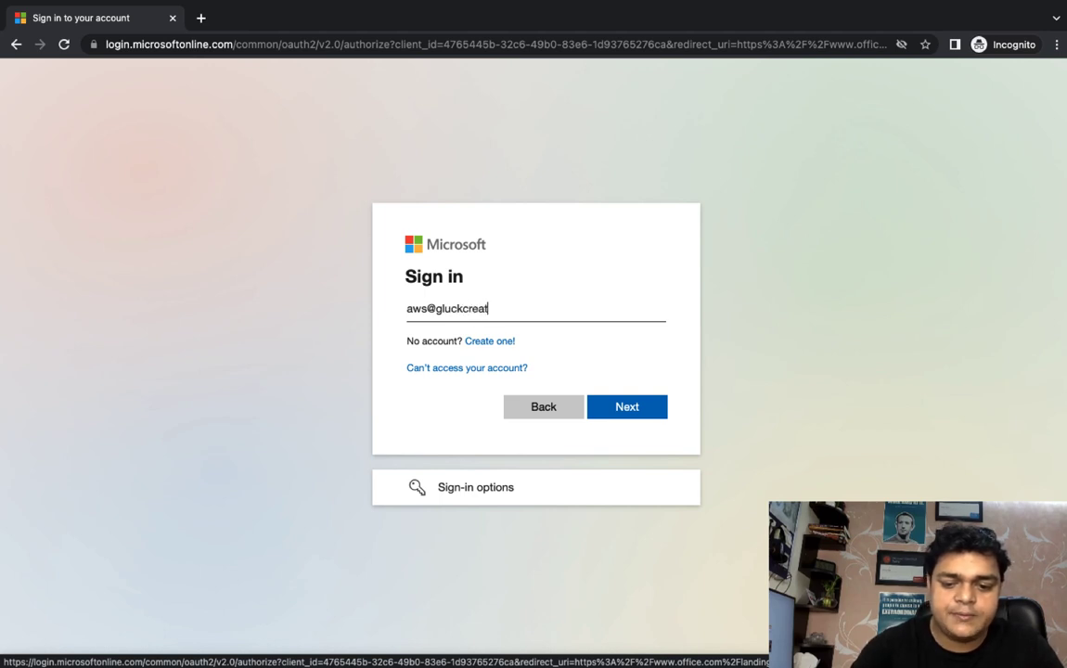
# Sign in with the aws user's e-mail and password, skip security setup, stay signed in.
pyautogui.press('Return')
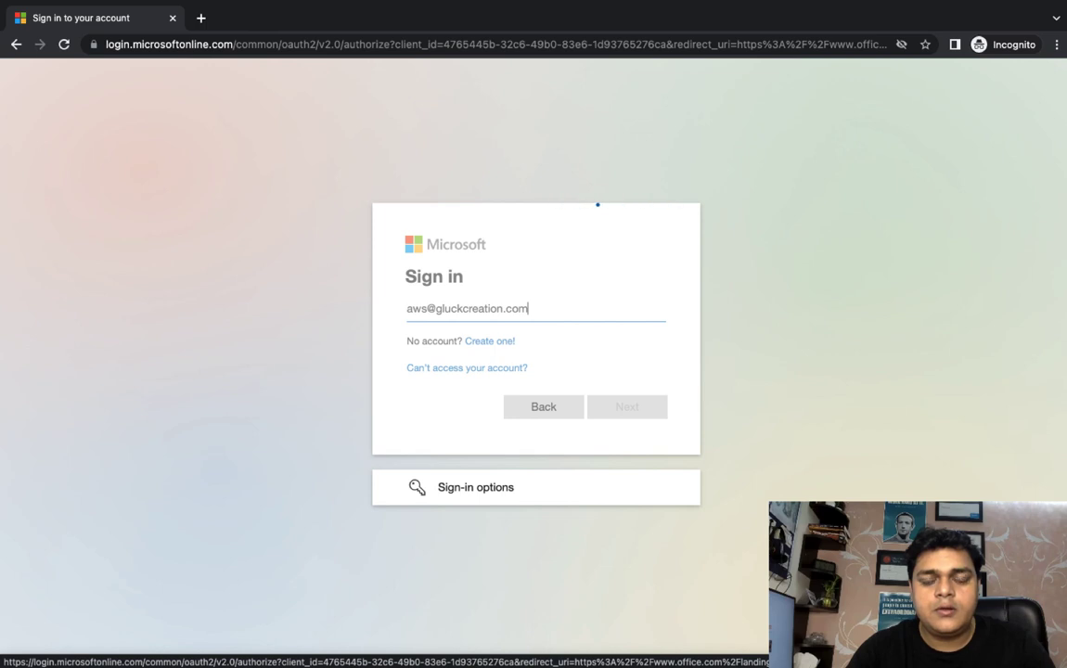
pyautogui.write('***')
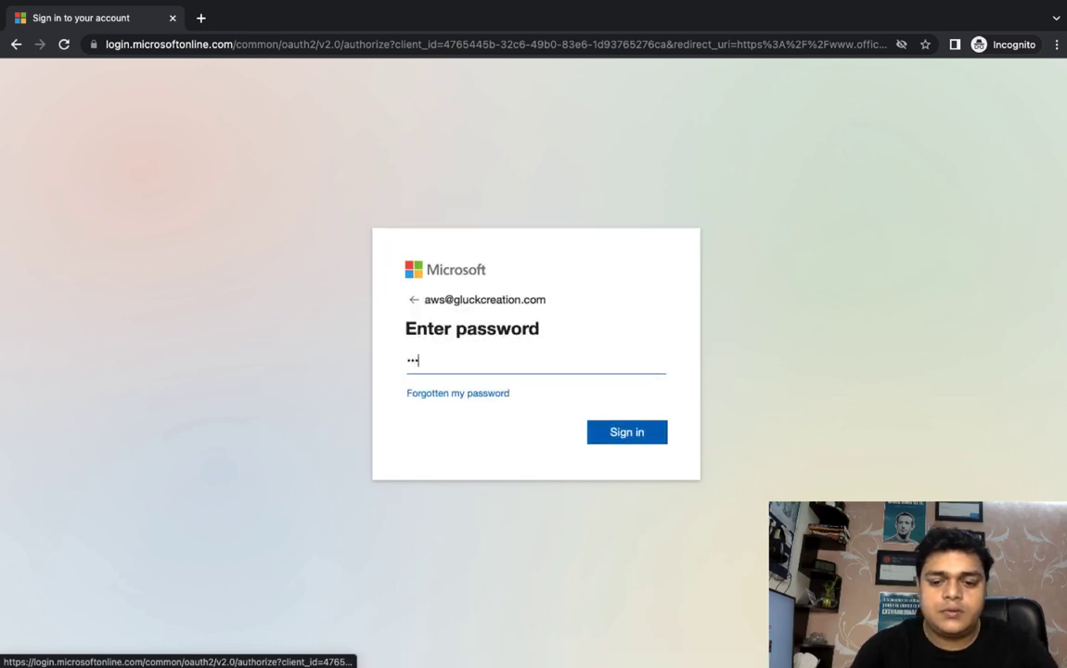
pyautogui.write('******')
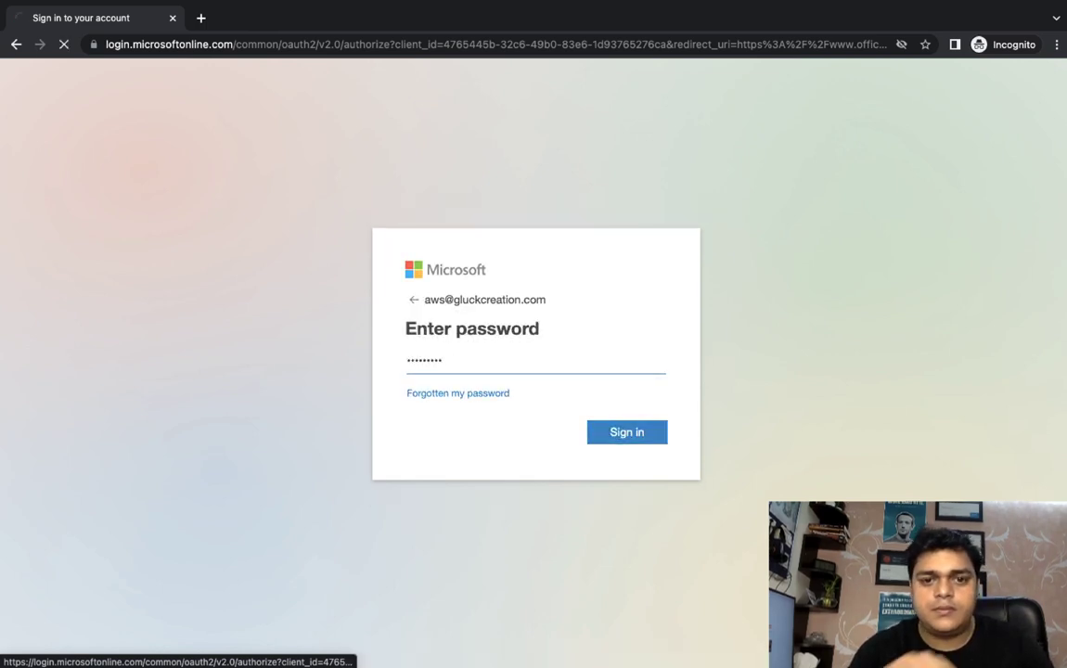
pyautogui.press('Return')
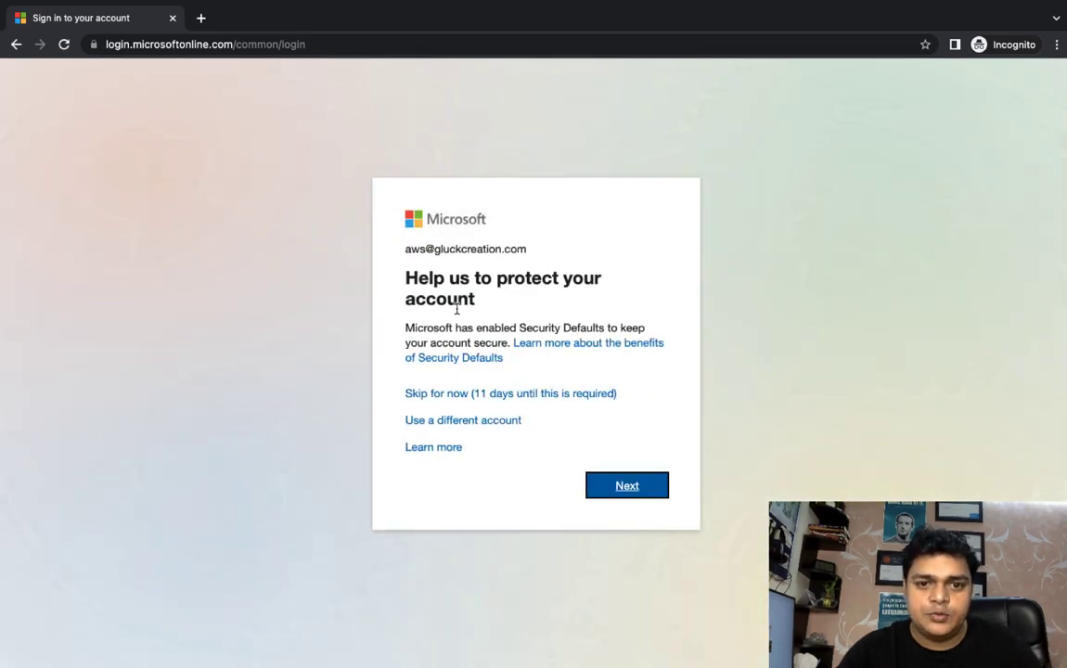
pyautogui.click(560, 394)
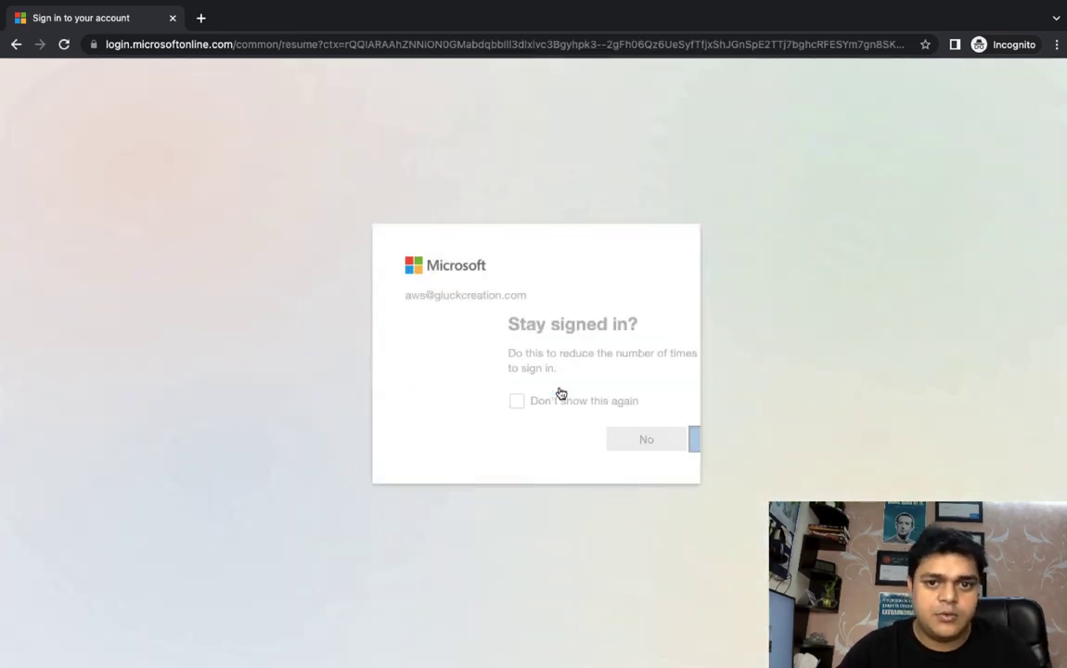
pyautogui.click(615, 441)
# Open the Office portal sign-in page in full-screen Safari, next to the incognito Chrome window.
pyautogui.hotkey('ctrl', 'Left')
pyautogui.hotkey('ctrl', 'Left')
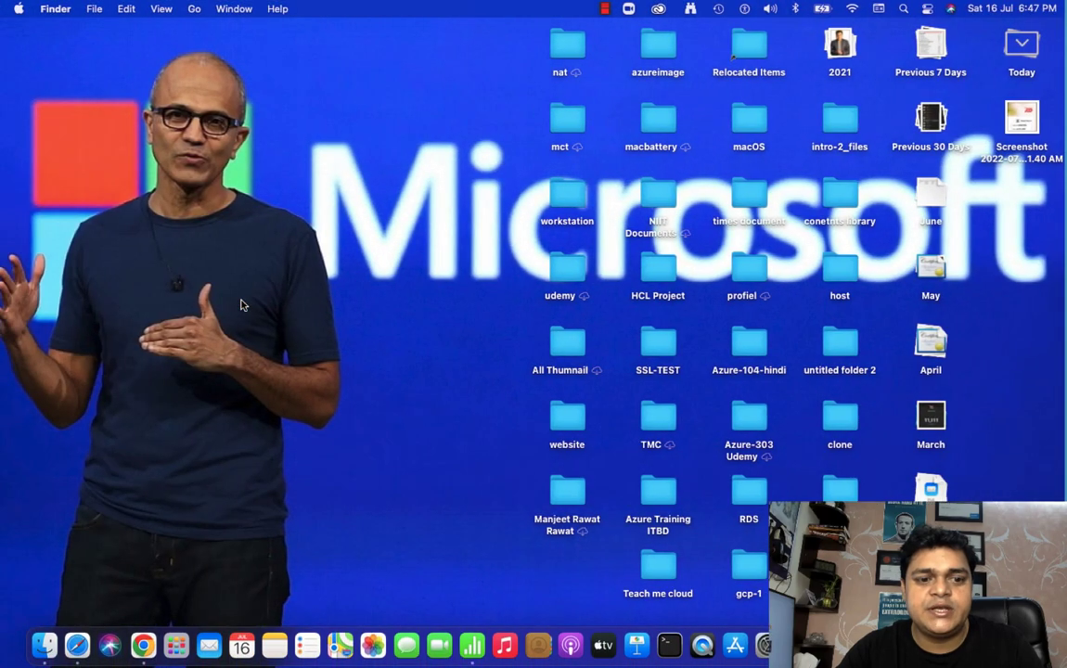
pyautogui.click(77, 645)
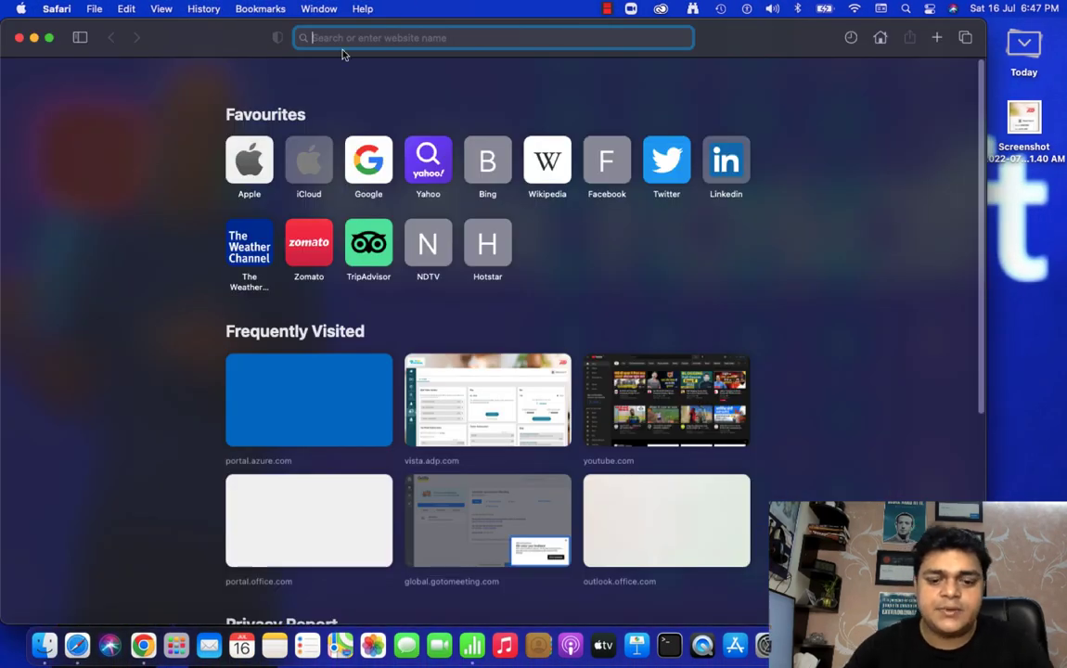
pyautogui.write('rtal.o')
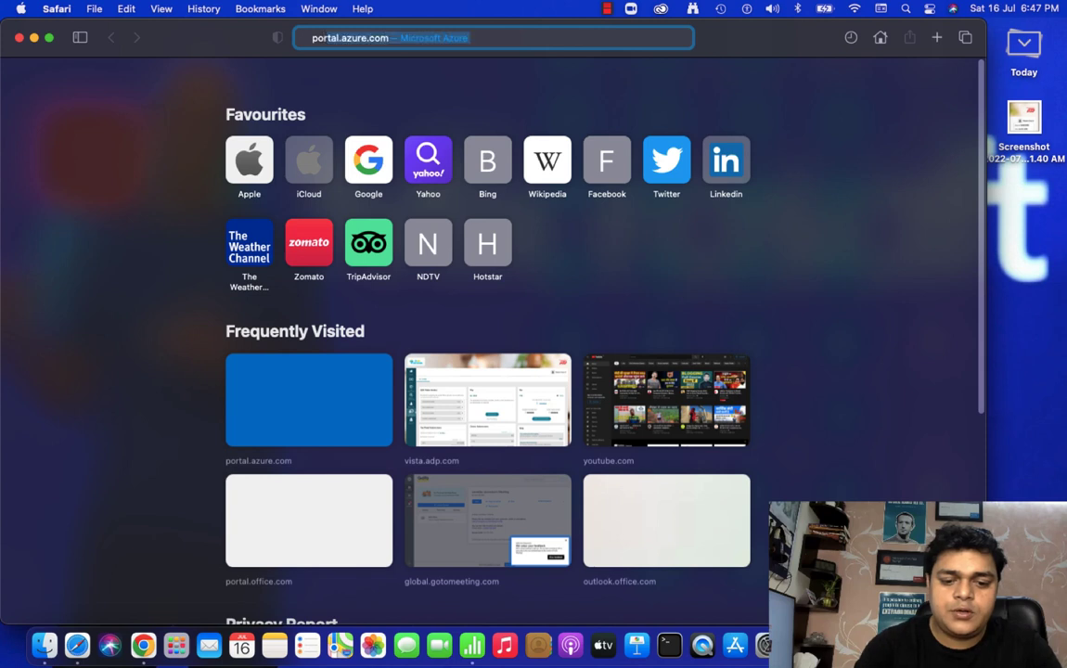
pyautogui.write('ffic')
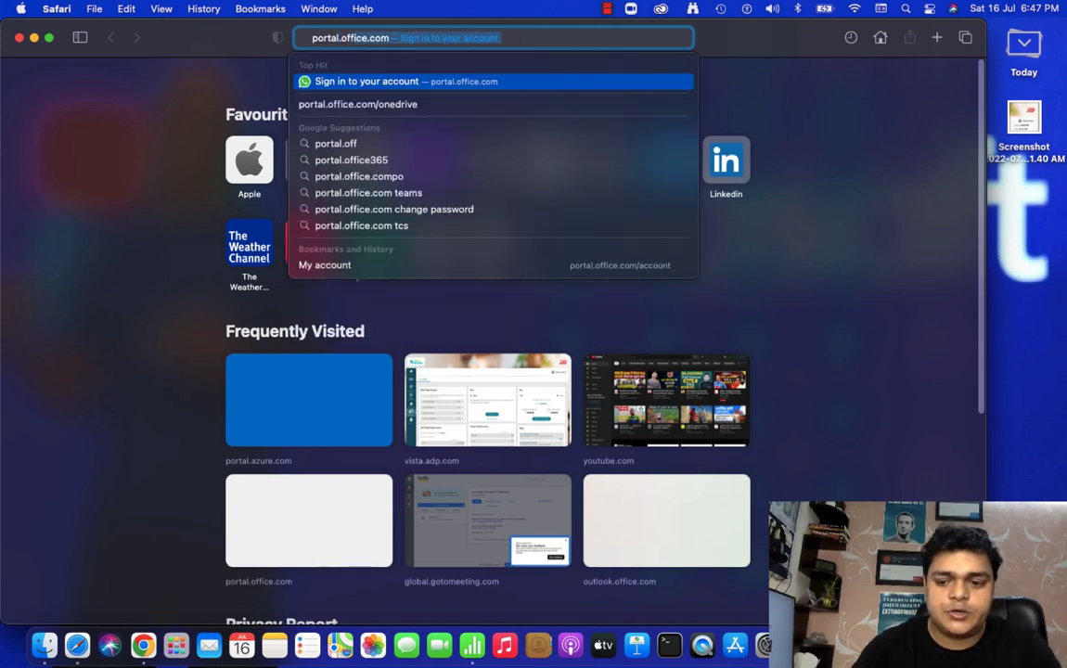
pyautogui.press('Return')
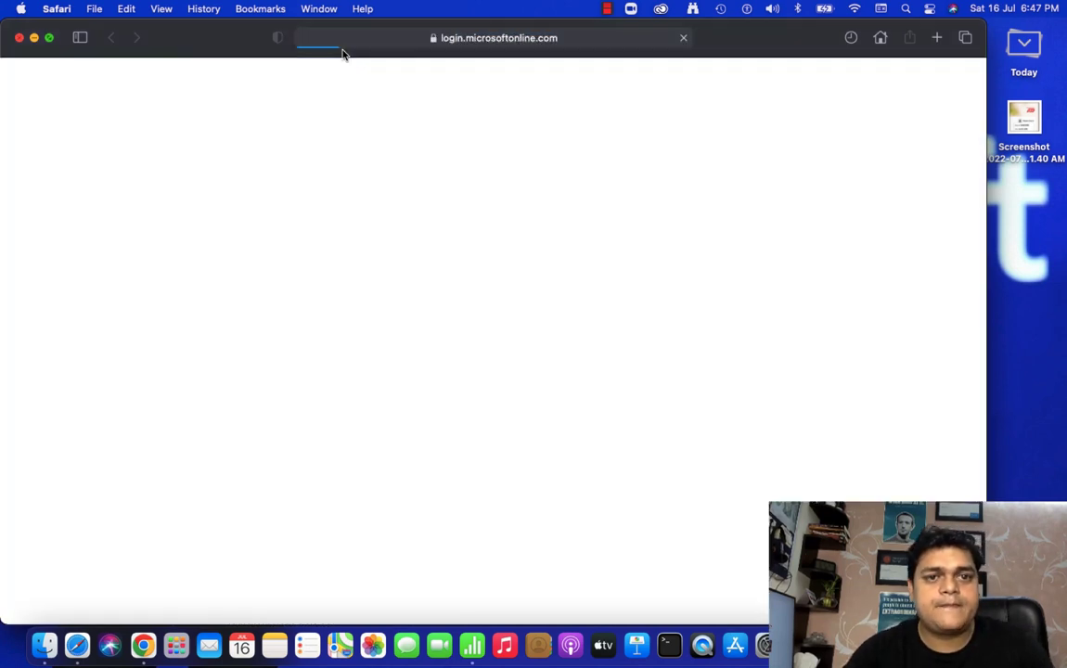
pyautogui.click(49, 38)
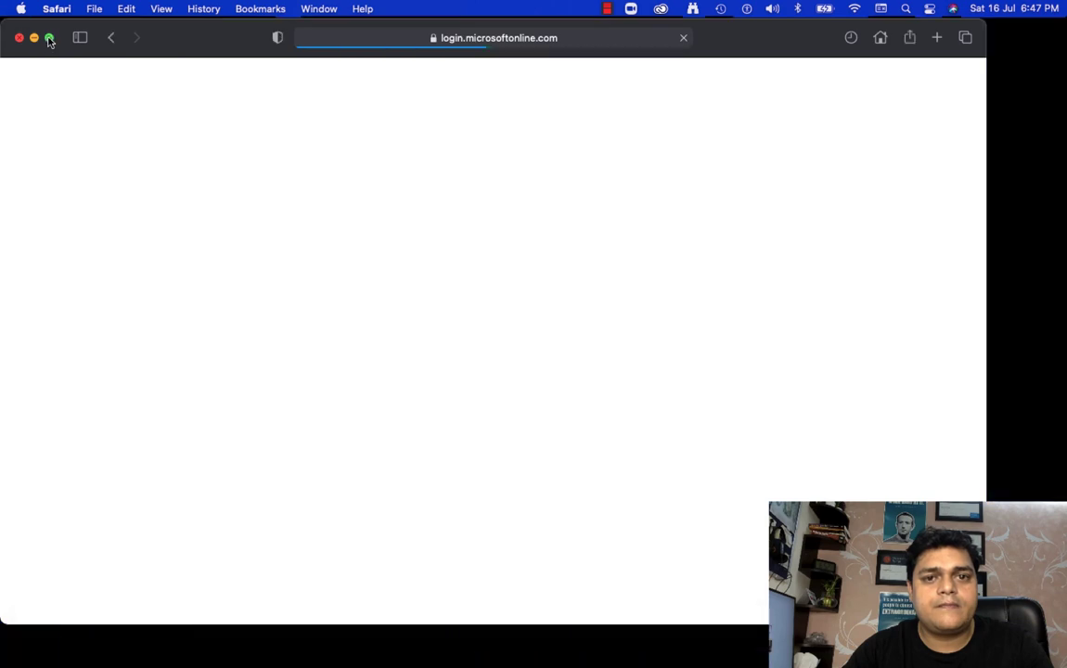
pyautogui.hotkey('ctrl', 'Right')
pyautogui.hotkey('ctrl', 'Right')
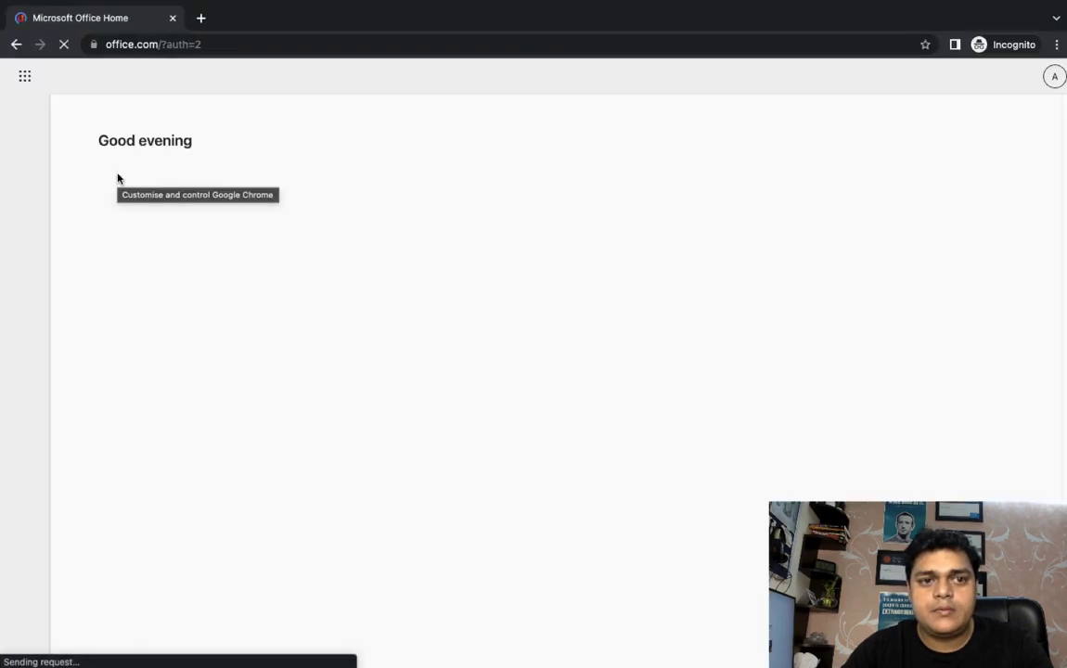
pyautogui.hotkey('ctrl', 'Left')
pyautogui.hotkey('ctrl', 'Right')
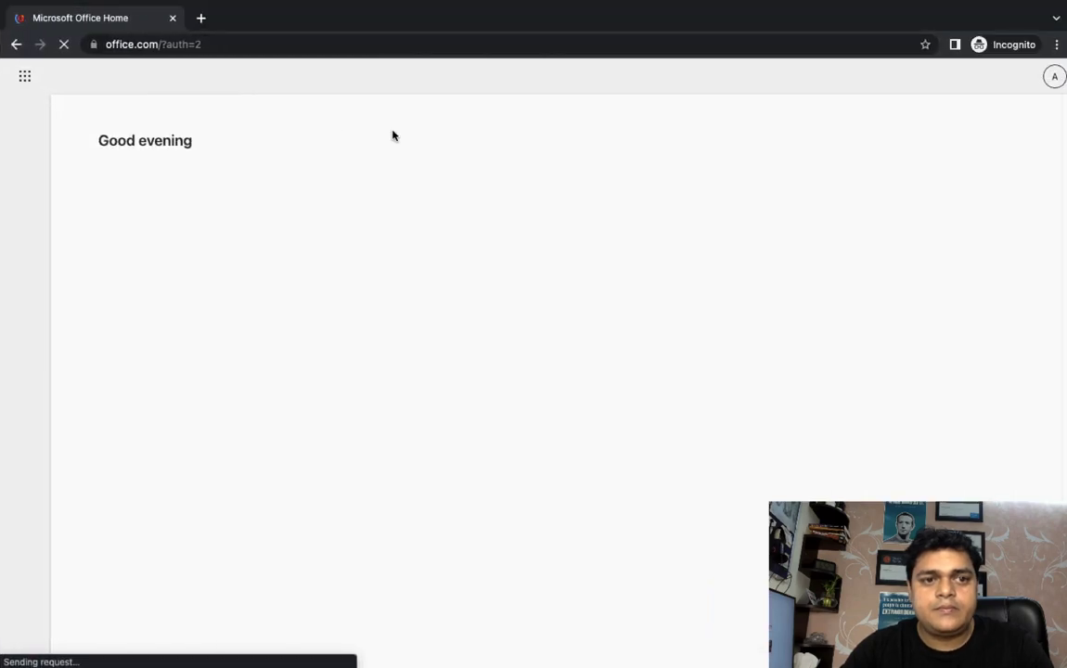
pyautogui.hotkey('ctrl', 'Left')
pyautogui.hotkey('ctrl', 'Left')
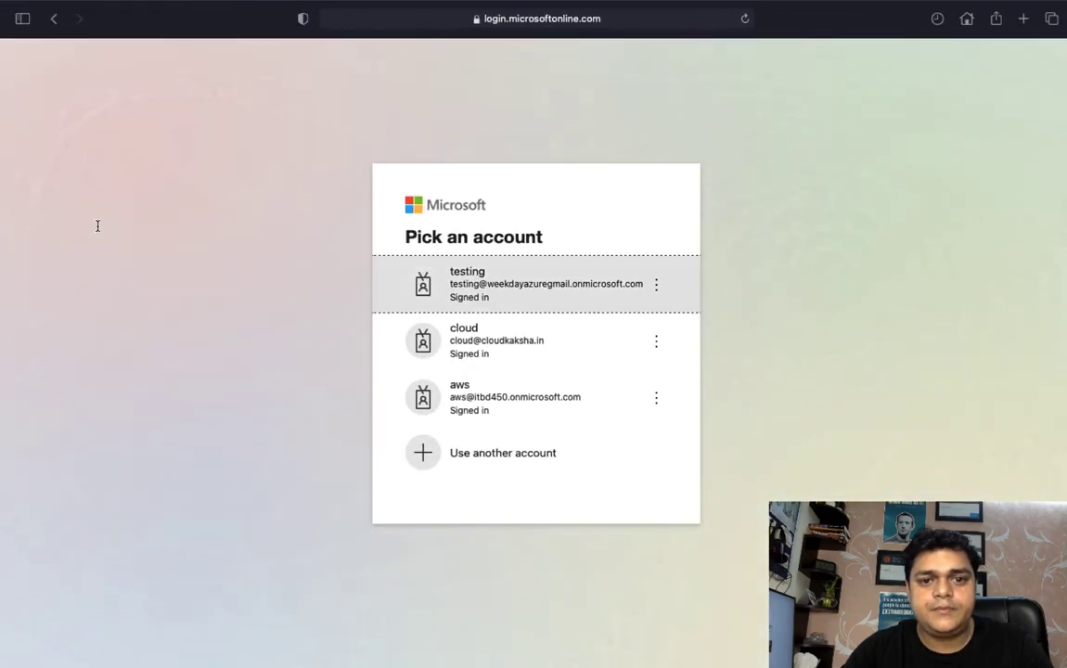
# Sign in with another account's email and password, declining to save the password.
pyautogui.click(508, 462)
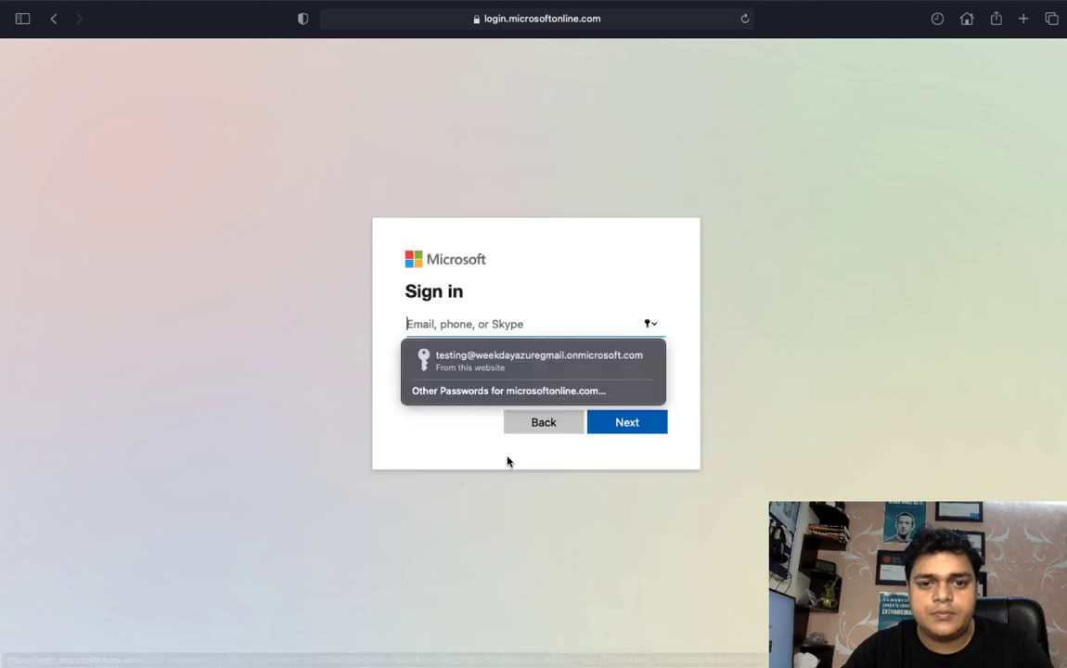
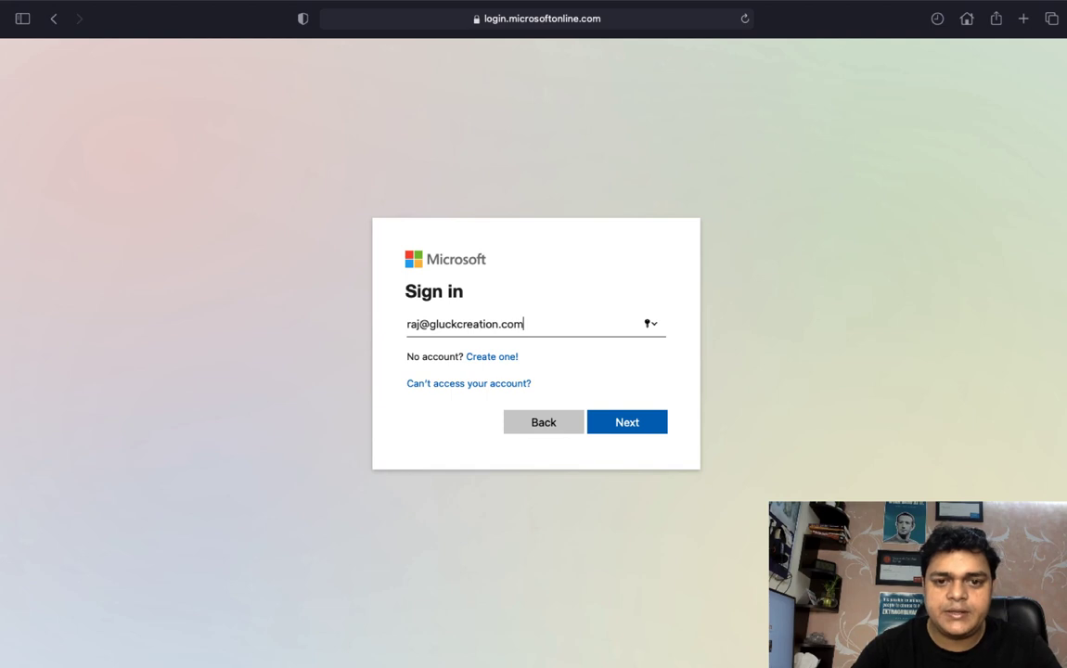
pyautogui.press('Return')
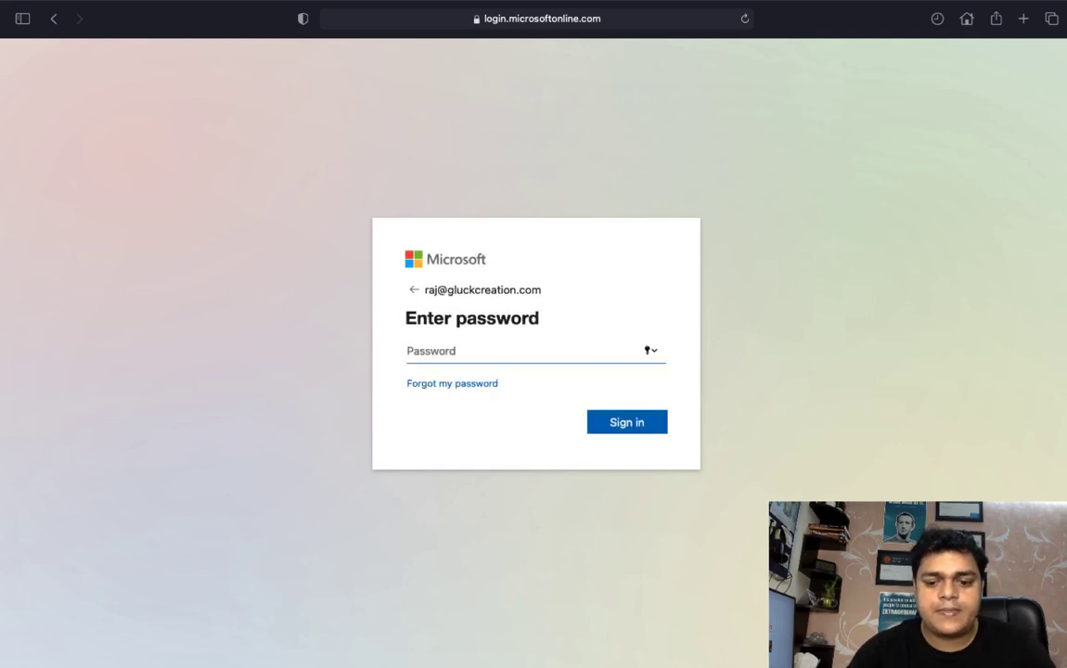
pyautogui.write('•')
pyautogui.press('BackSpace')
pyautogui.write('•••••')
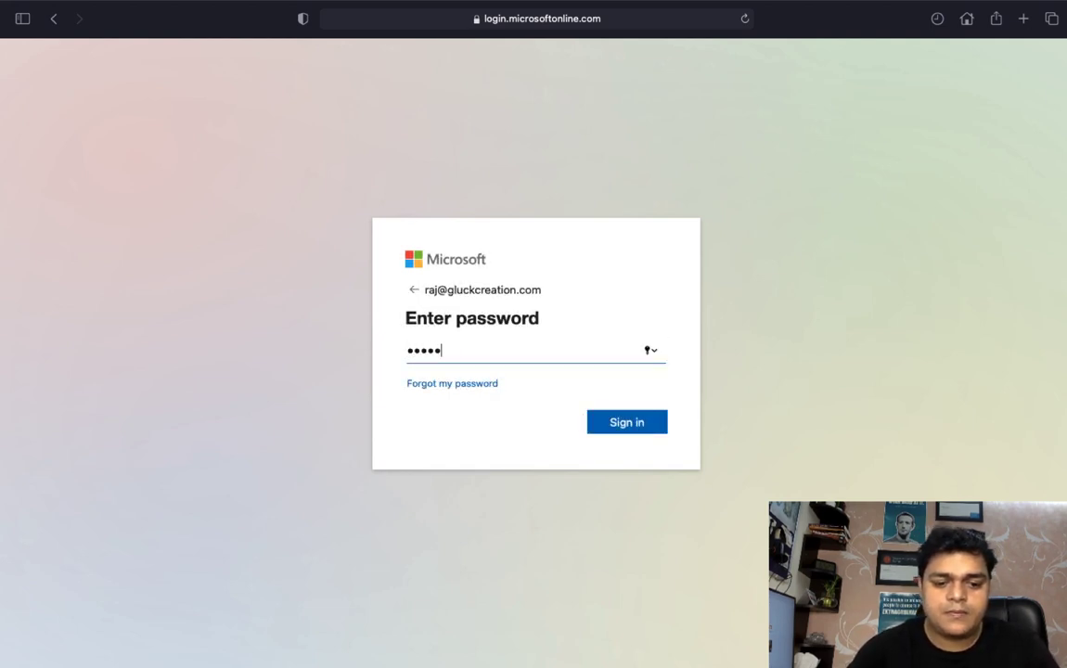
pyautogui.write('••••')
pyautogui.press('Return')
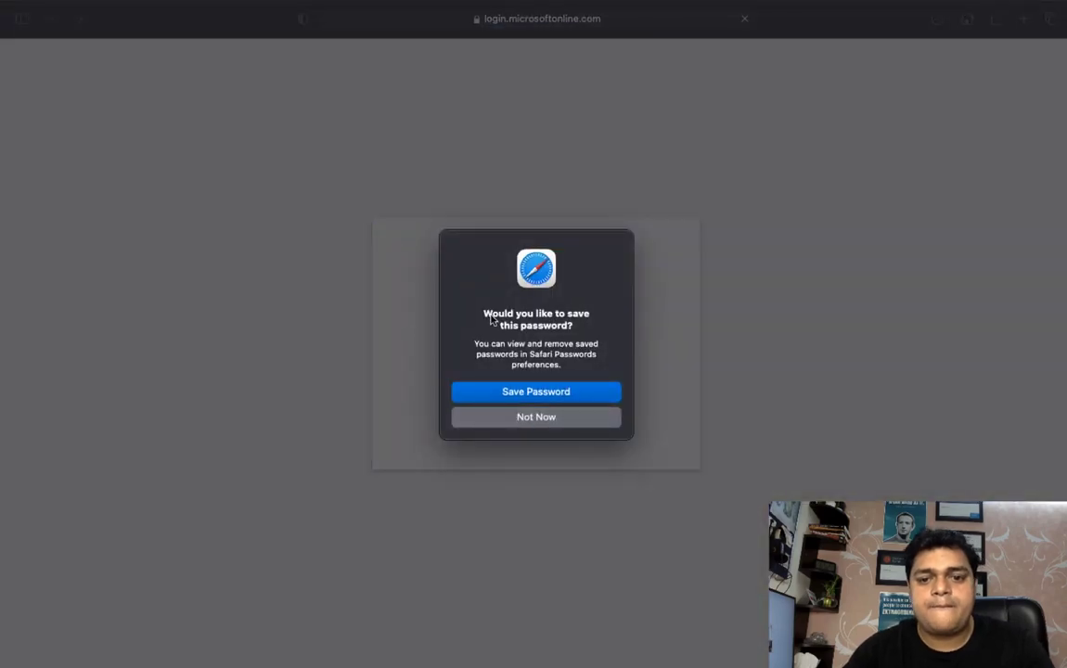
pyautogui.click(553, 417)
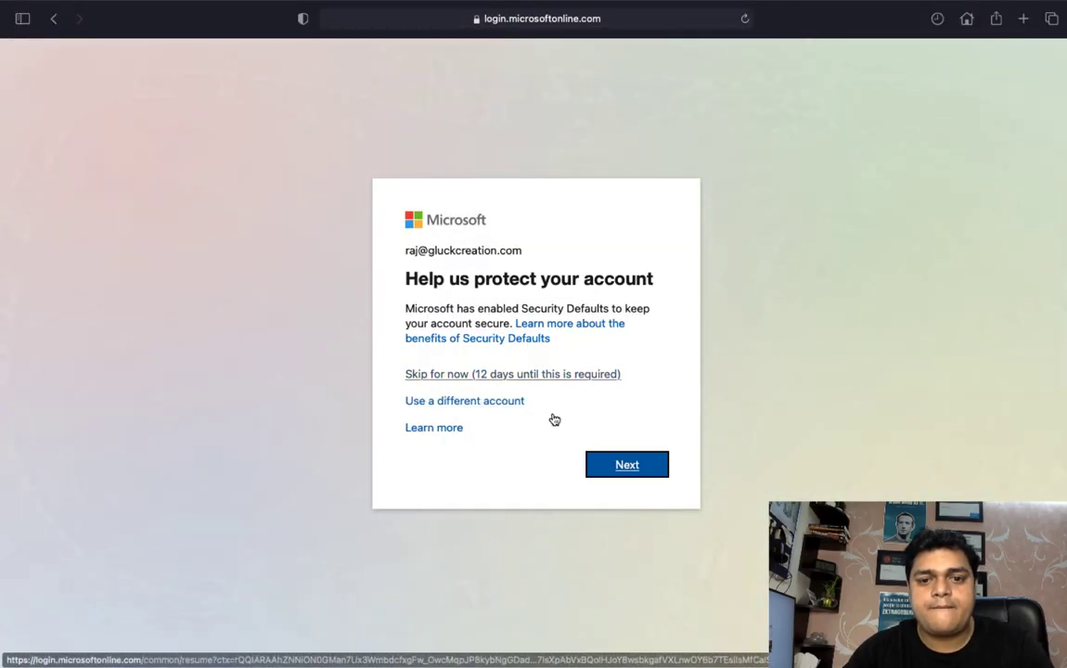
pyautogui.hotkey('ctrl', 'Right')
pyautogui.hotkey('ctrl', 'Right')
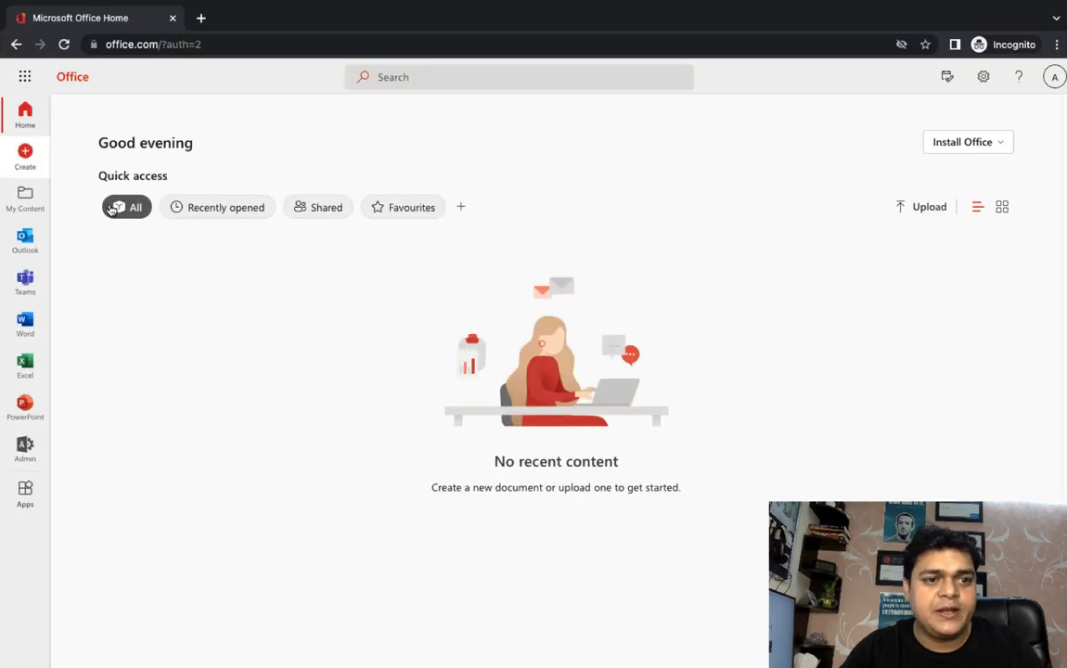
# Open Outlook from the Office Home app rail and skip the security-setup prompt.
pyautogui.click(29, 240)
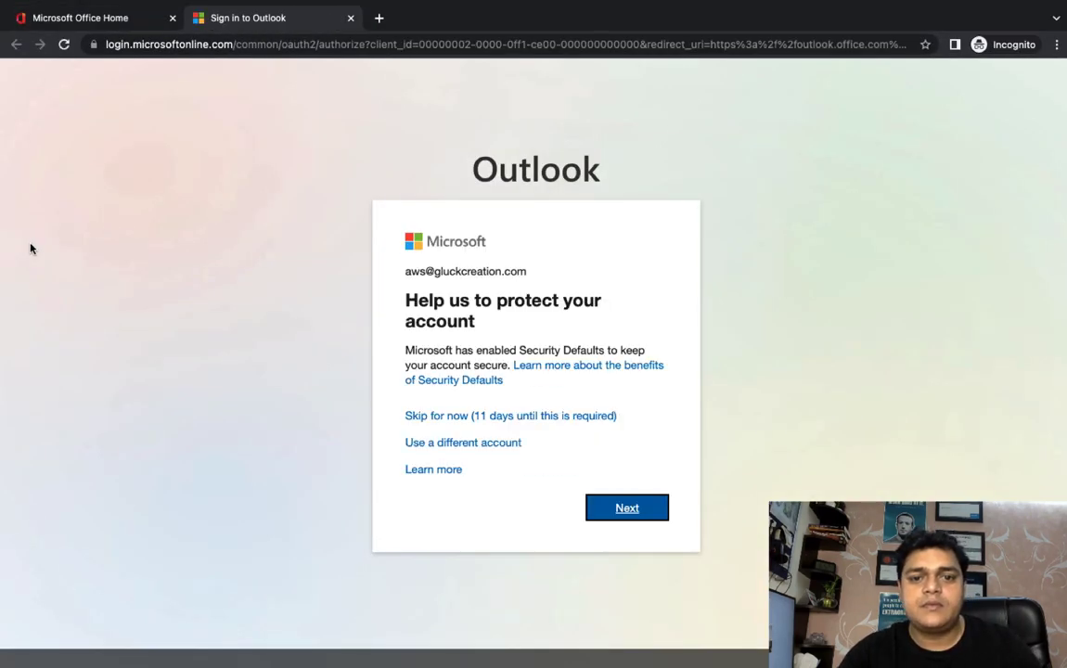
pyautogui.click(527, 418)
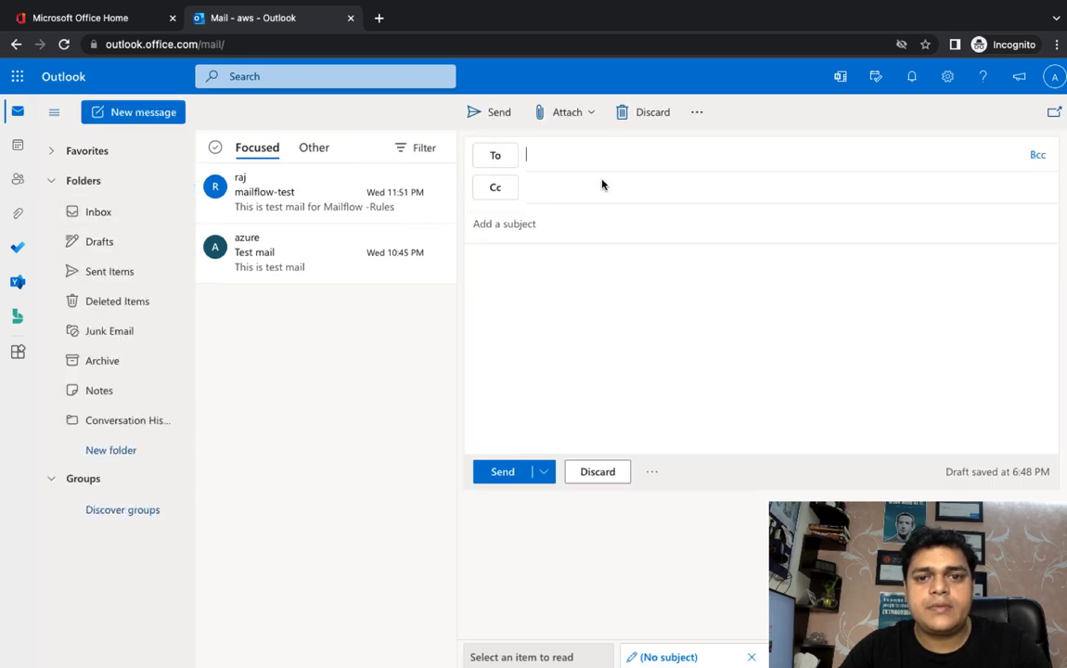
# Send the second test account 'Testing Mail' reading 'Hi This is test mail for Mail flow Rules.'.
pyautogui.click(570, 160)
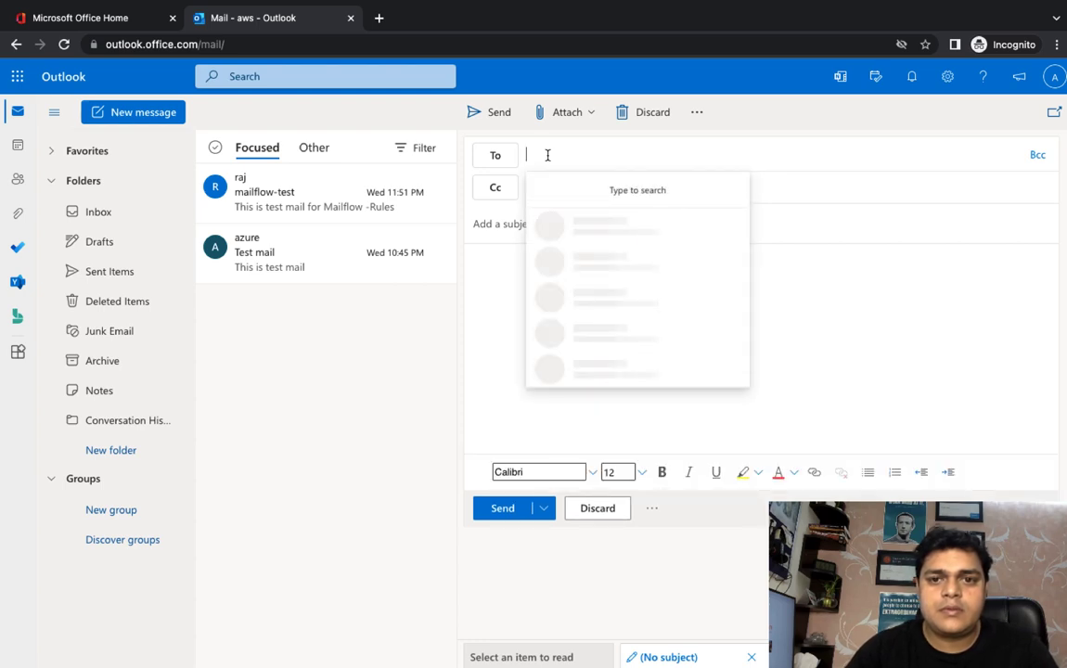
pyautogui.write('raj')
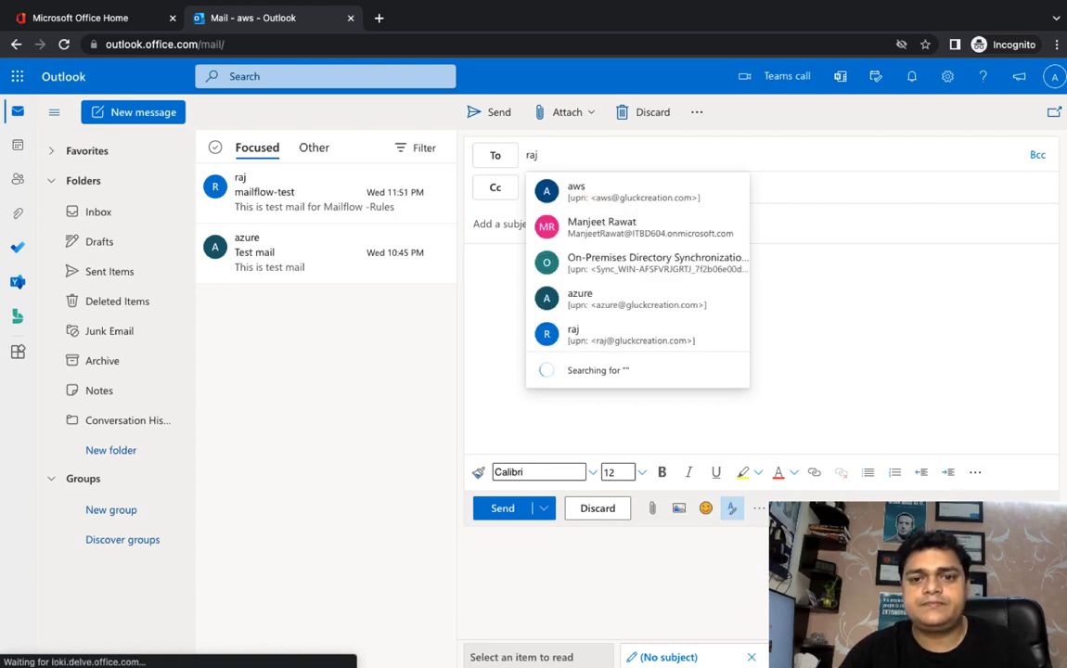
pyautogui.click(626, 198)
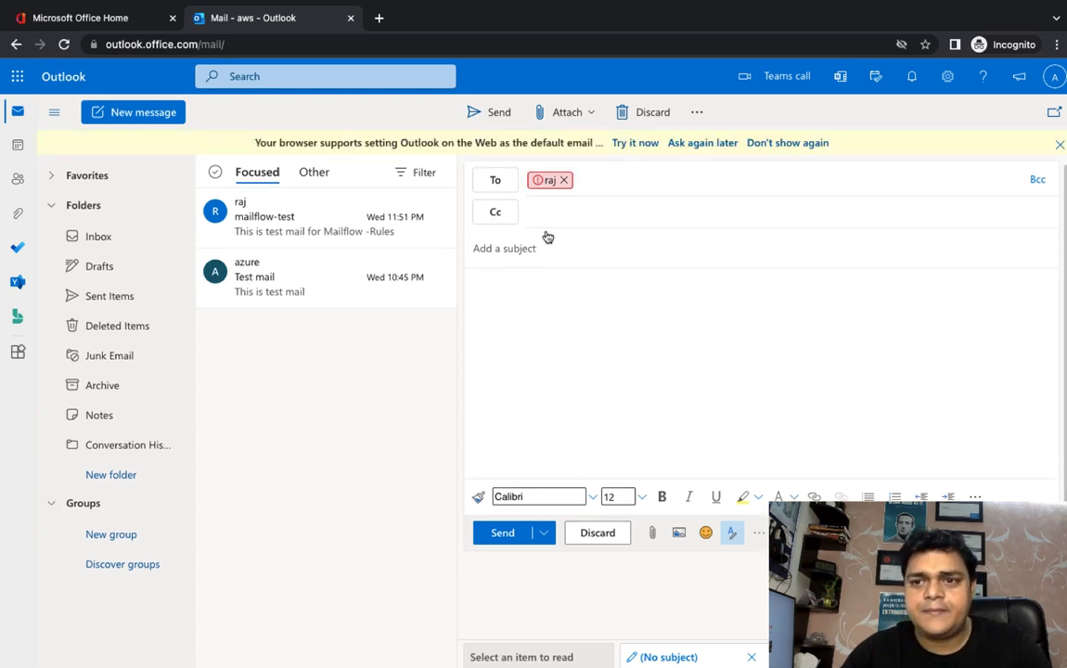
pyautogui.click(1059, 145)
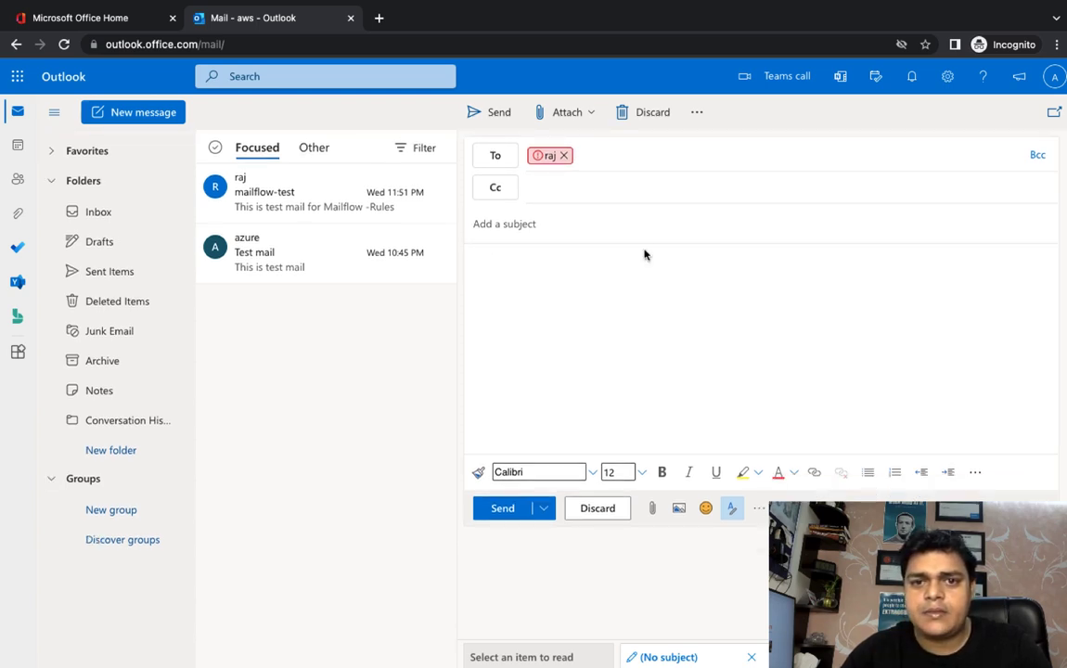
pyautogui.click(563, 155)
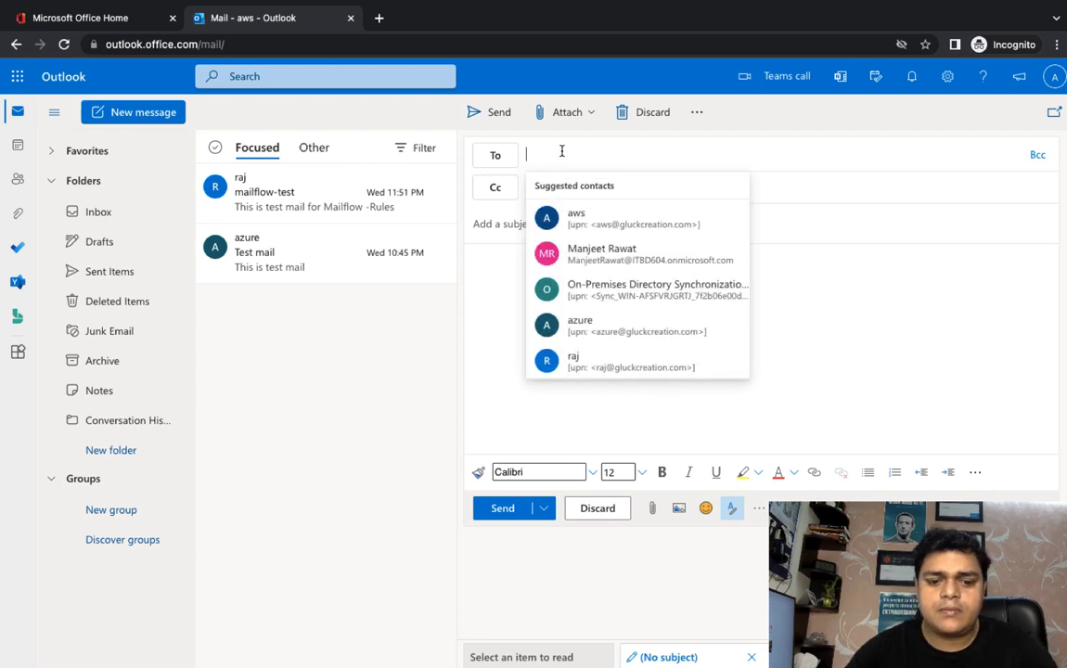
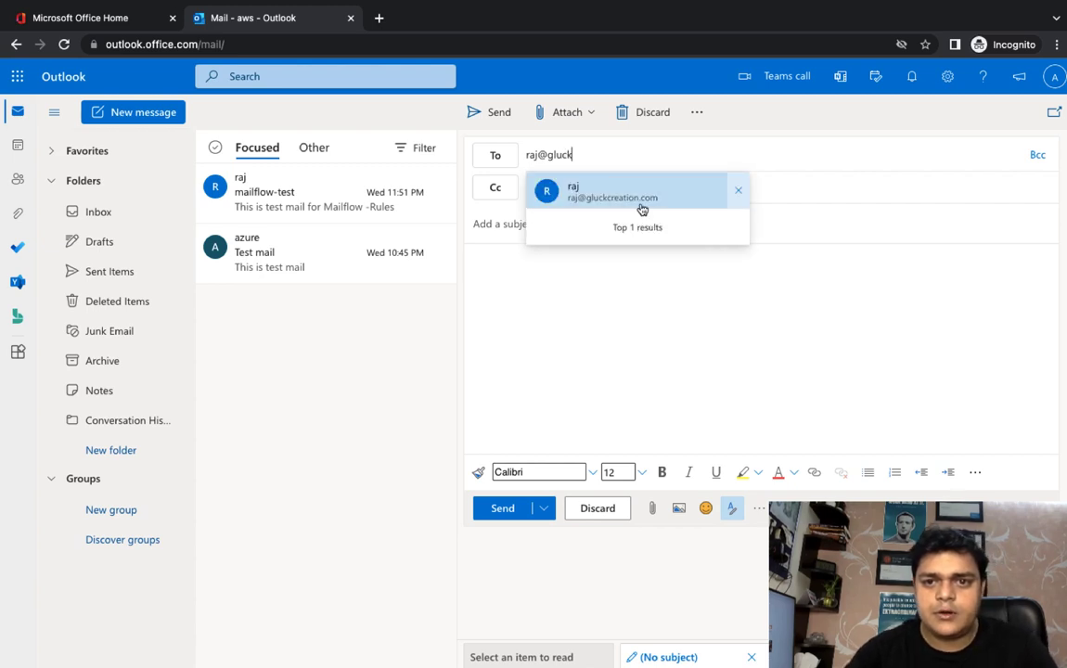
pyautogui.click(641, 204)
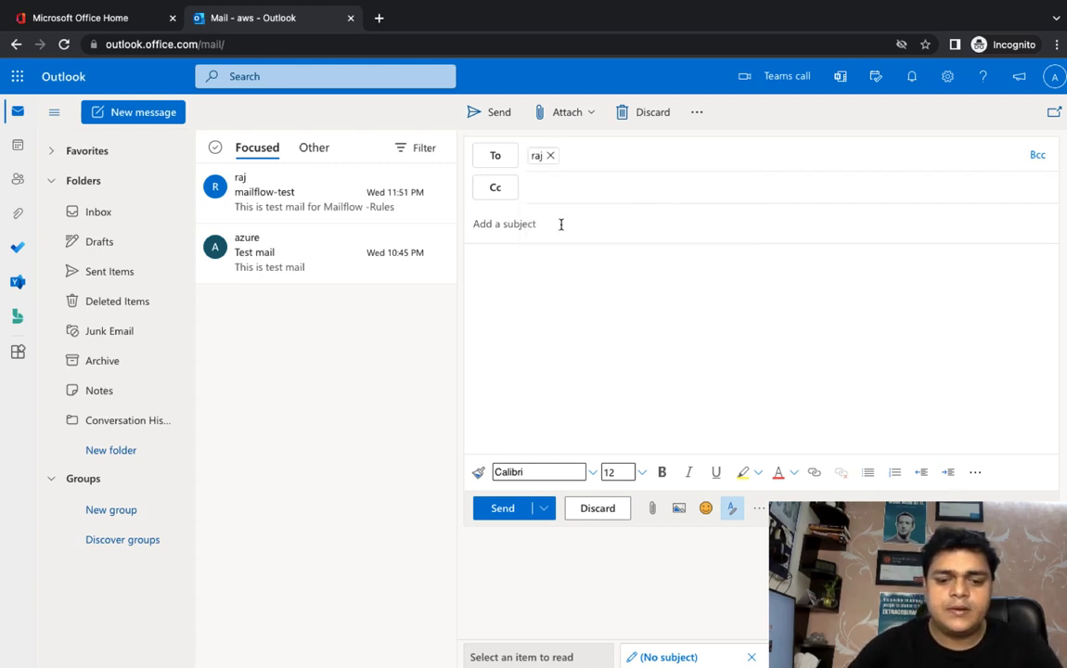
pyautogui.write('Te')
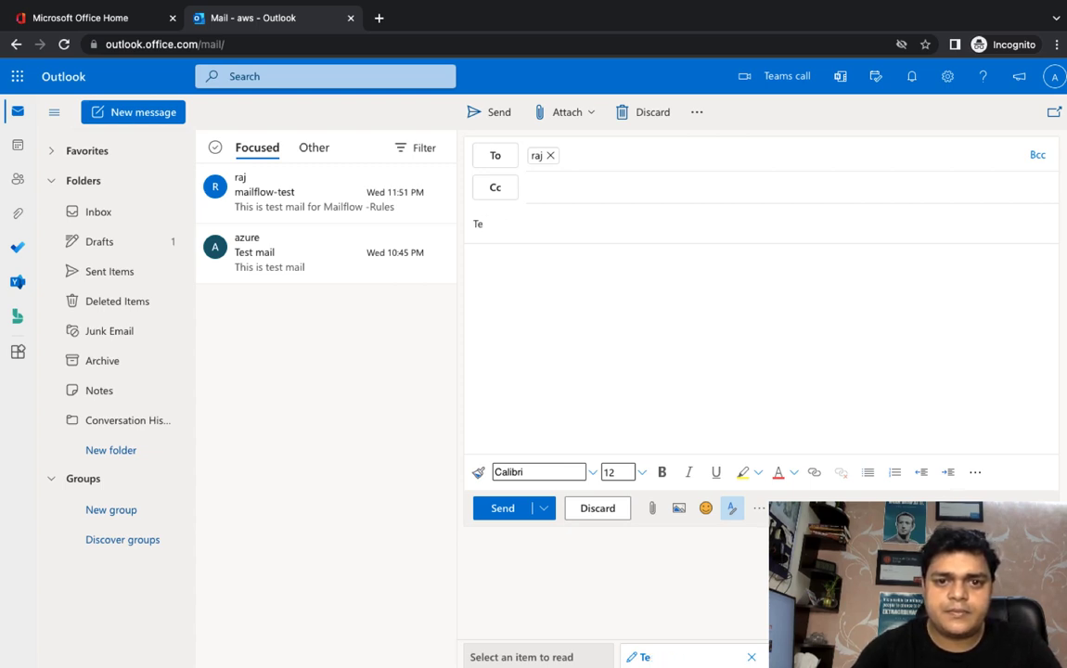
pyautogui.write('sting Mail')
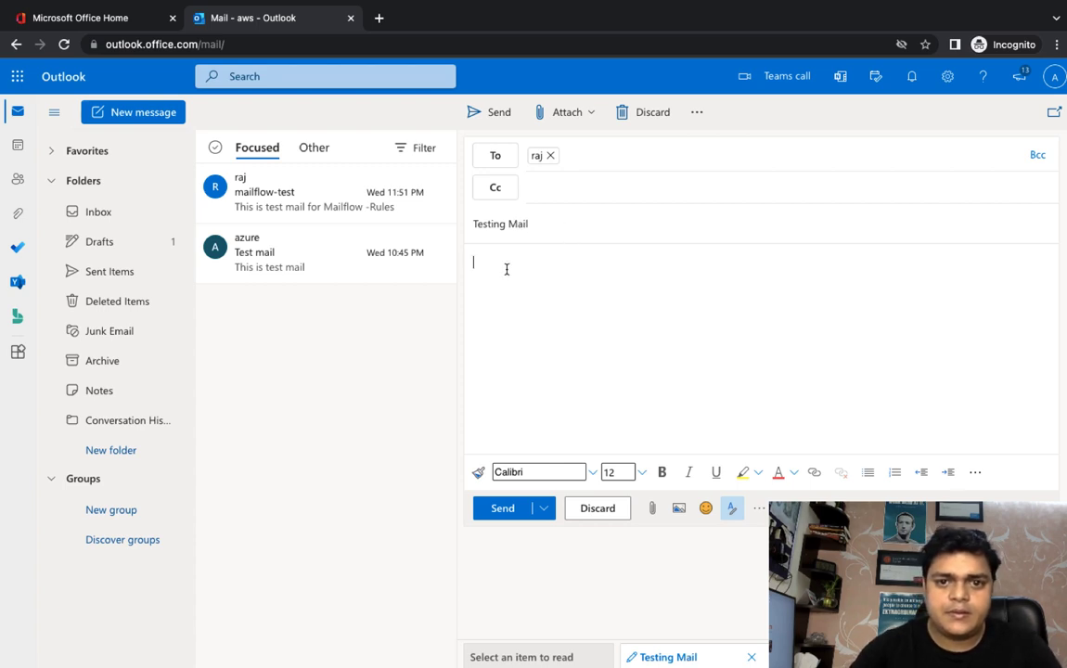
pyautogui.write('Hi This')
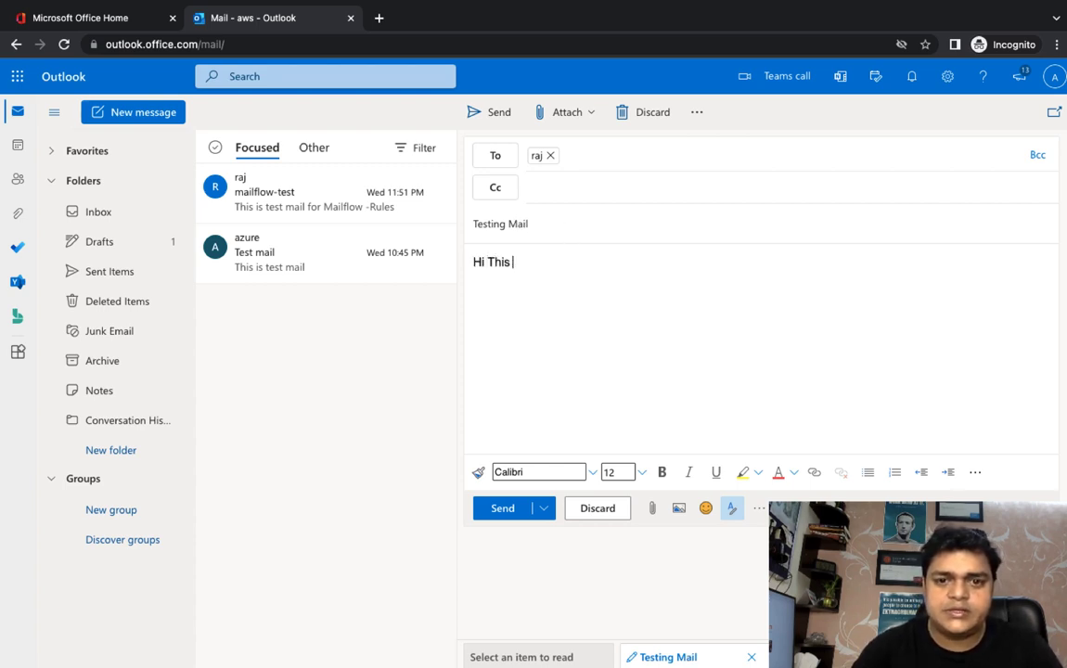
pyautogui.write(' is test mai')
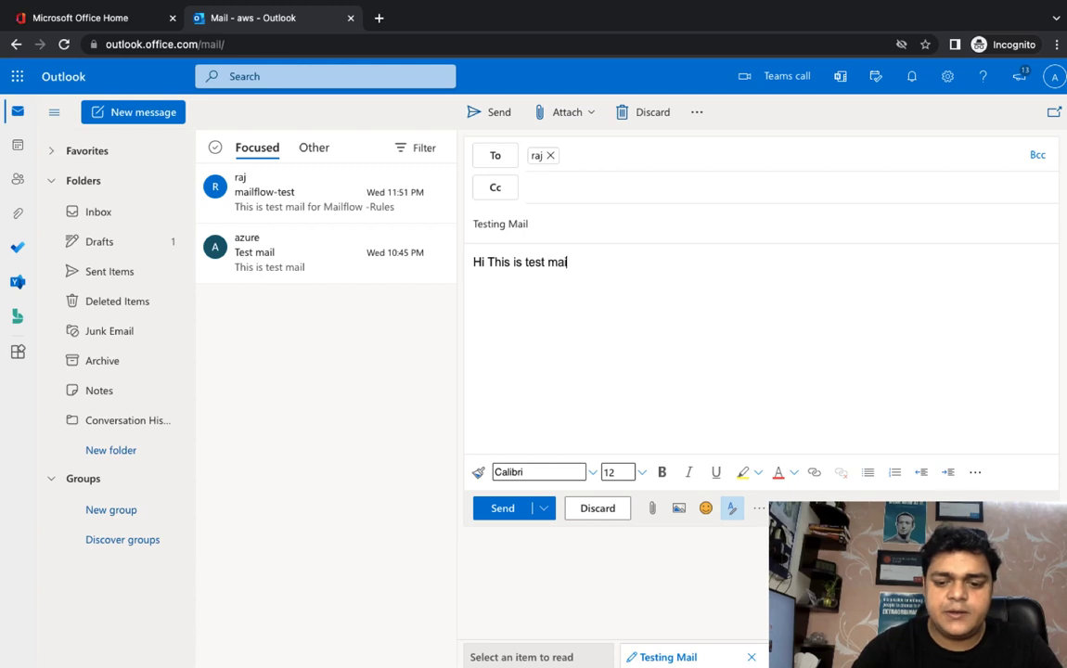
pyautogui.write('l for')
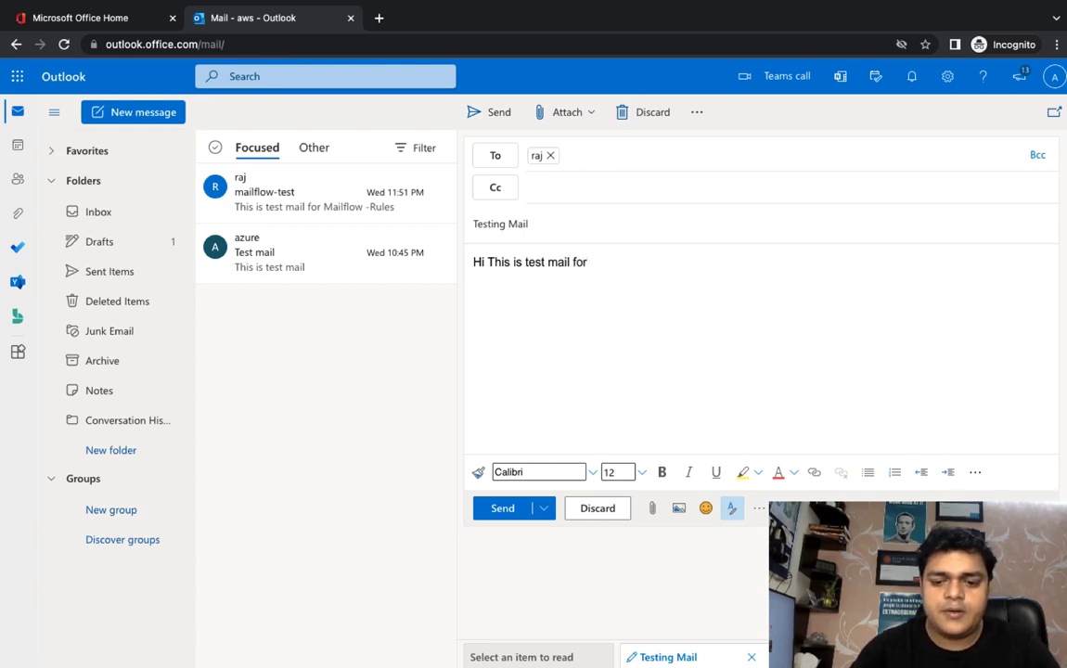
pyautogui.write(' Mail flow Rules.')
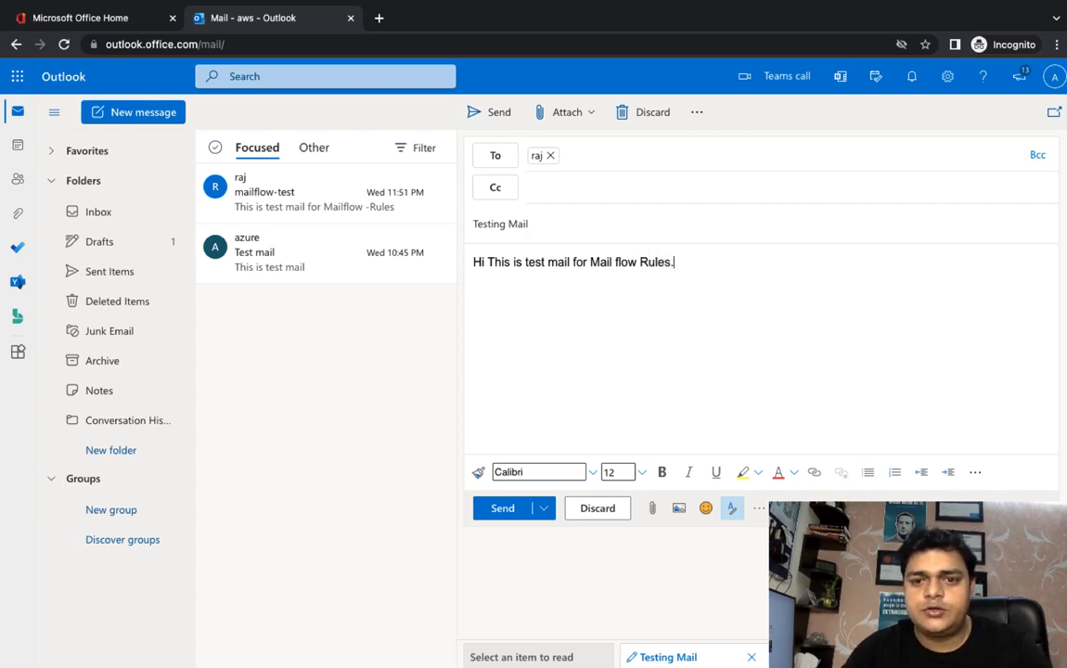
pyautogui.click(503, 507)
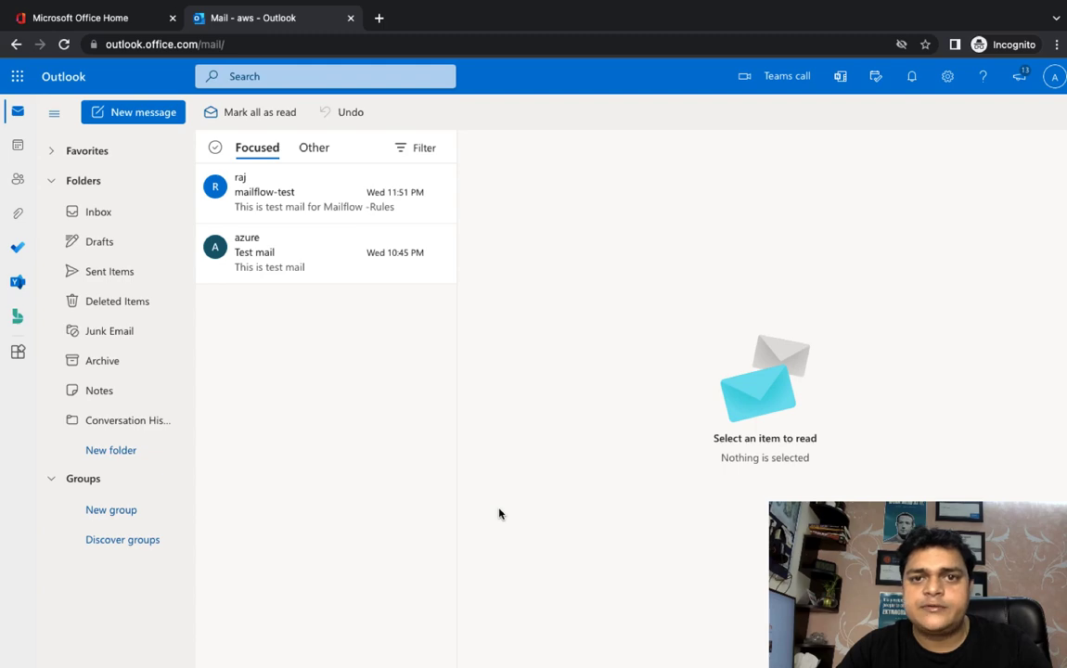
# In Safari, open the second account's Outlook, skipping security setup and not staying signed in.
pyautogui.hotkey('ctrl', 'Left')
pyautogui.hotkey('ctrl', 'Left')
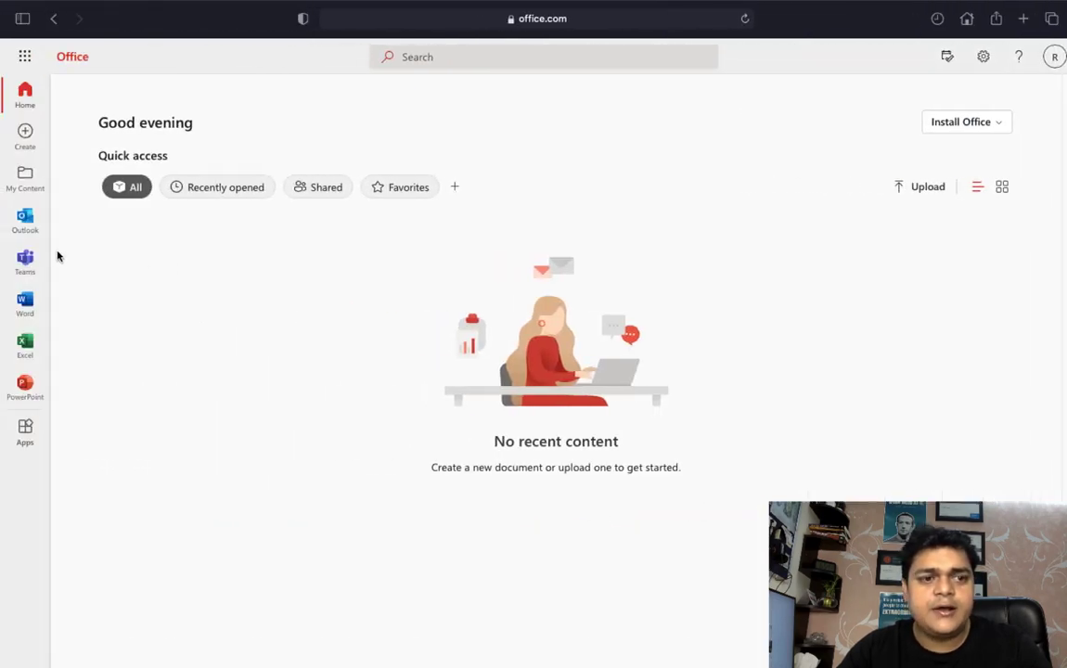
pyautogui.click(26, 228)
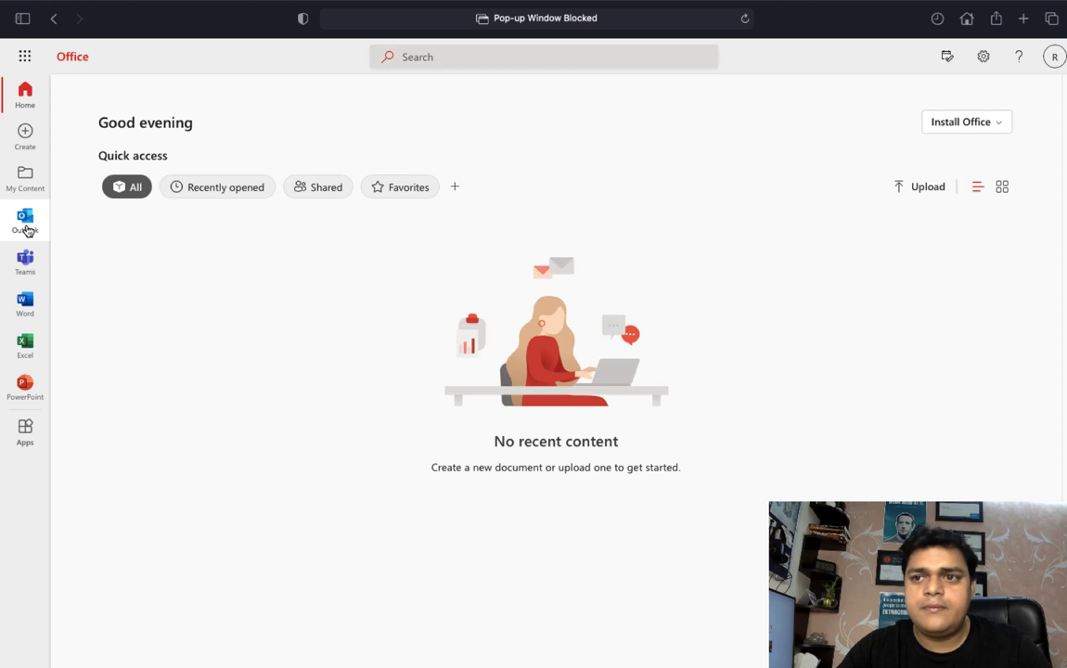
pyautogui.click(1057, 63)
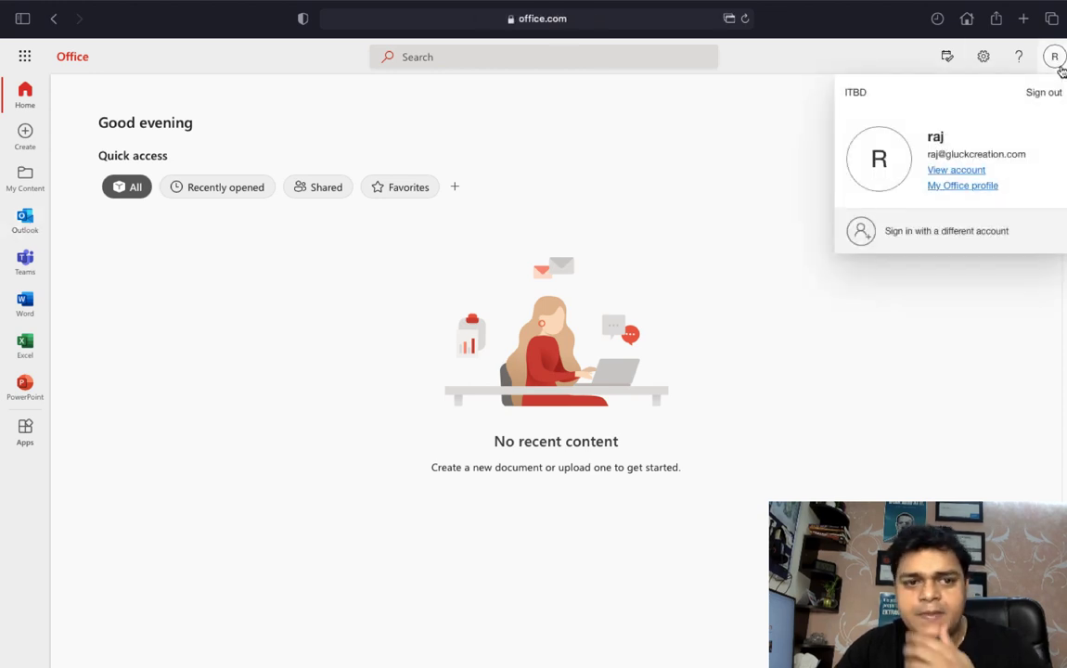
pyautogui.click(578, 190)
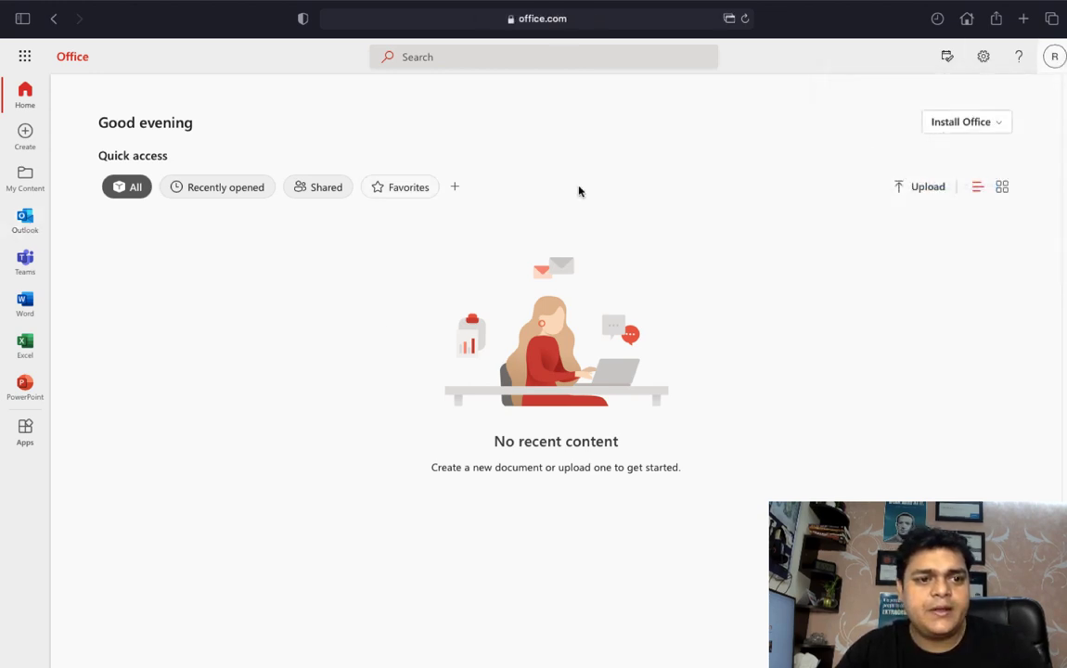
pyautogui.click(26, 230)
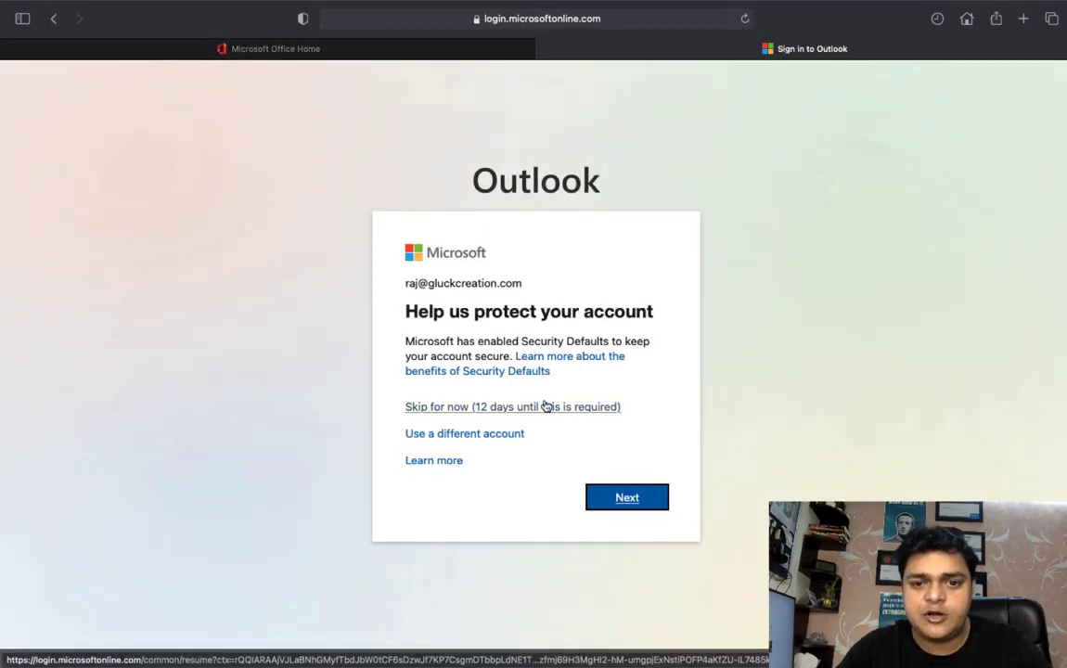
pyautogui.click(545, 406)
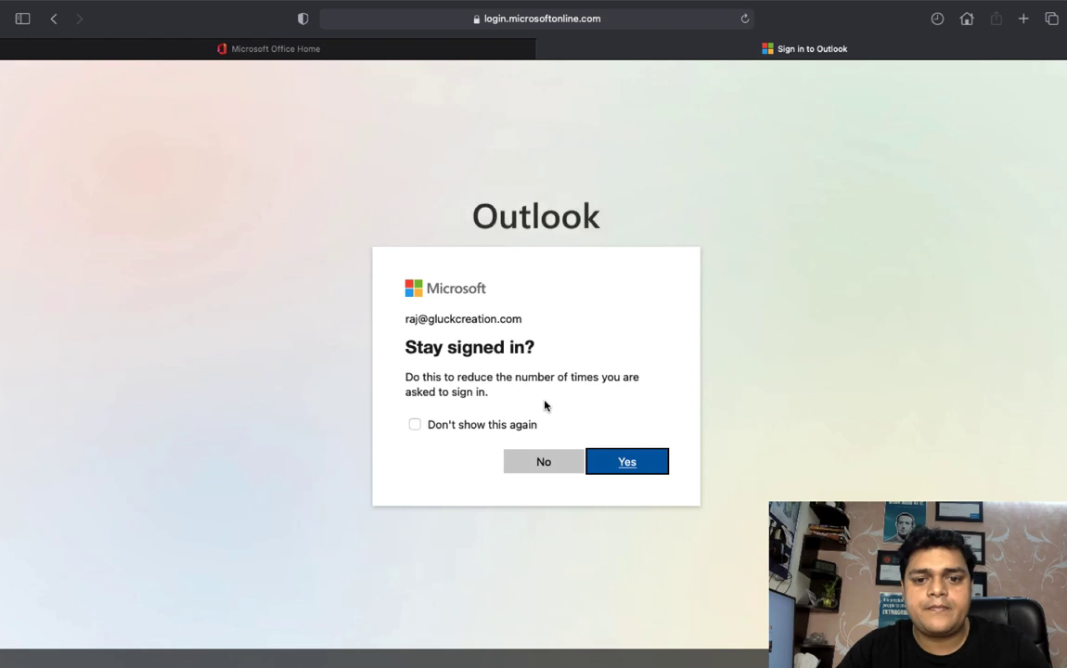
pyautogui.click(555, 471)
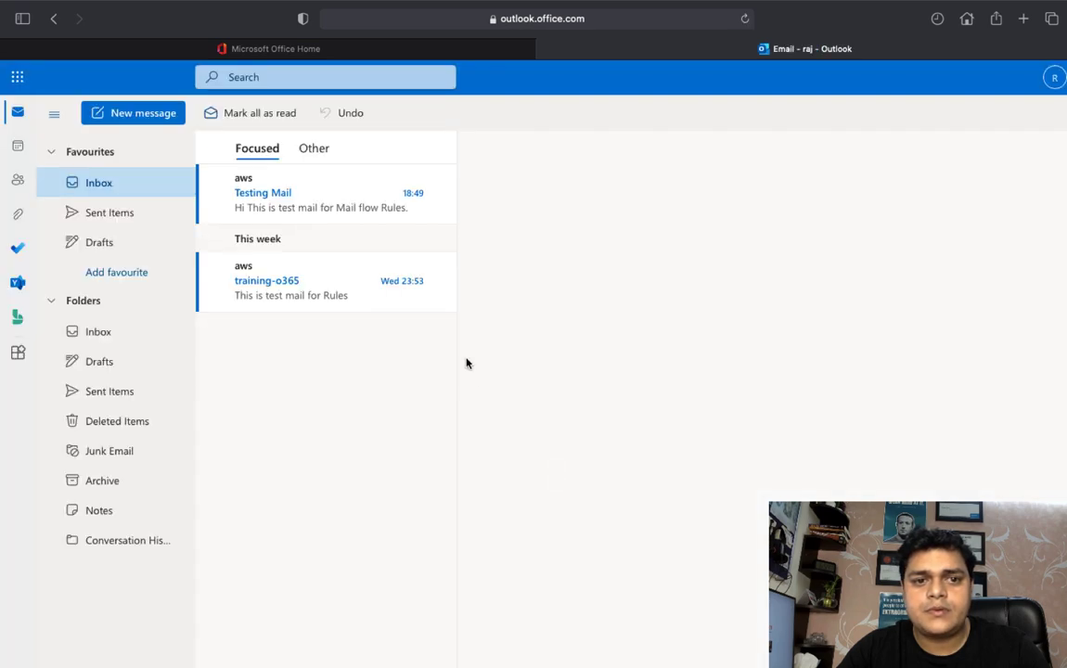
# Read the Testing Mail message from aws in the inbox.
pyautogui.click(261, 201)
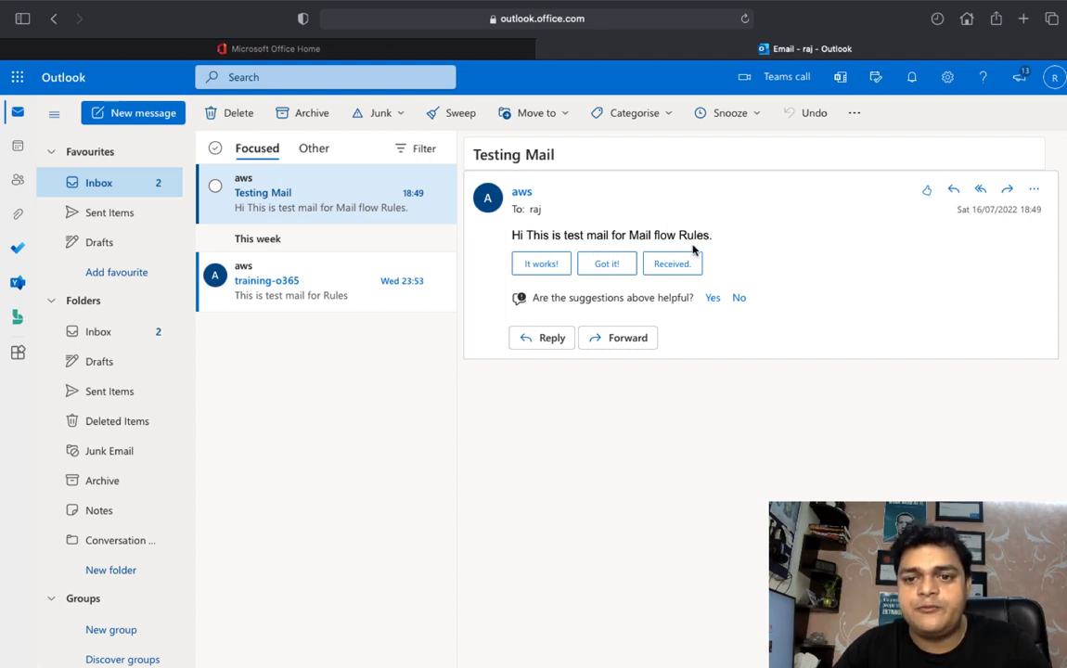
pyautogui.hotkey('ctrl', 'Right')
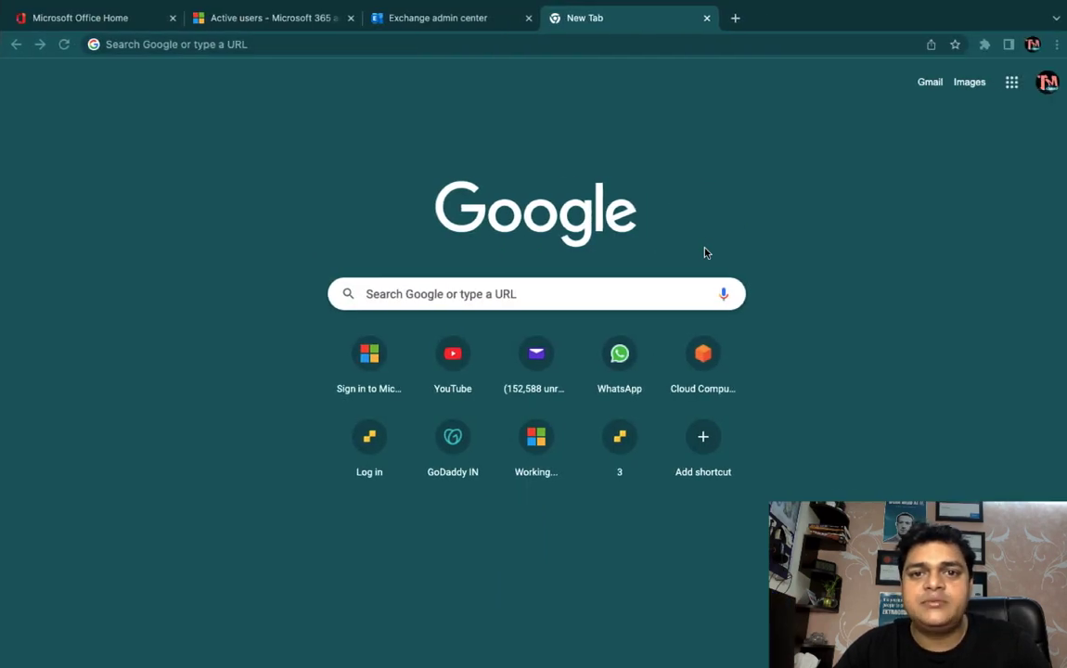
# Sign the aws mailbox out, close the Office Home tab, and reload the sign-out page.
pyautogui.hotkey('ctrl', 'Right')
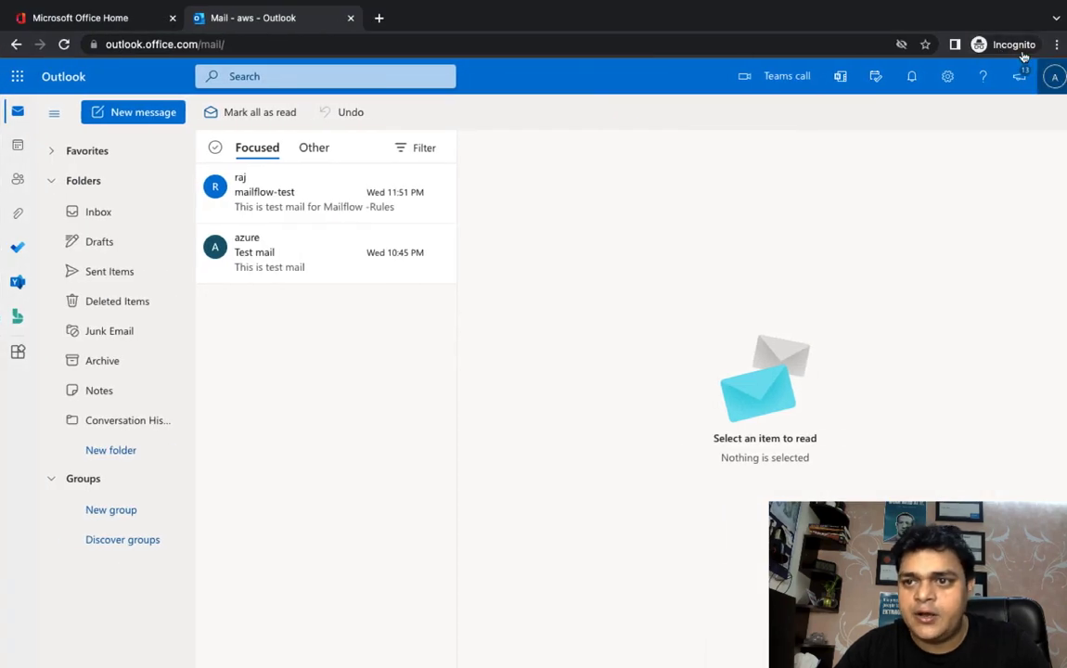
pyautogui.click(1054, 76)
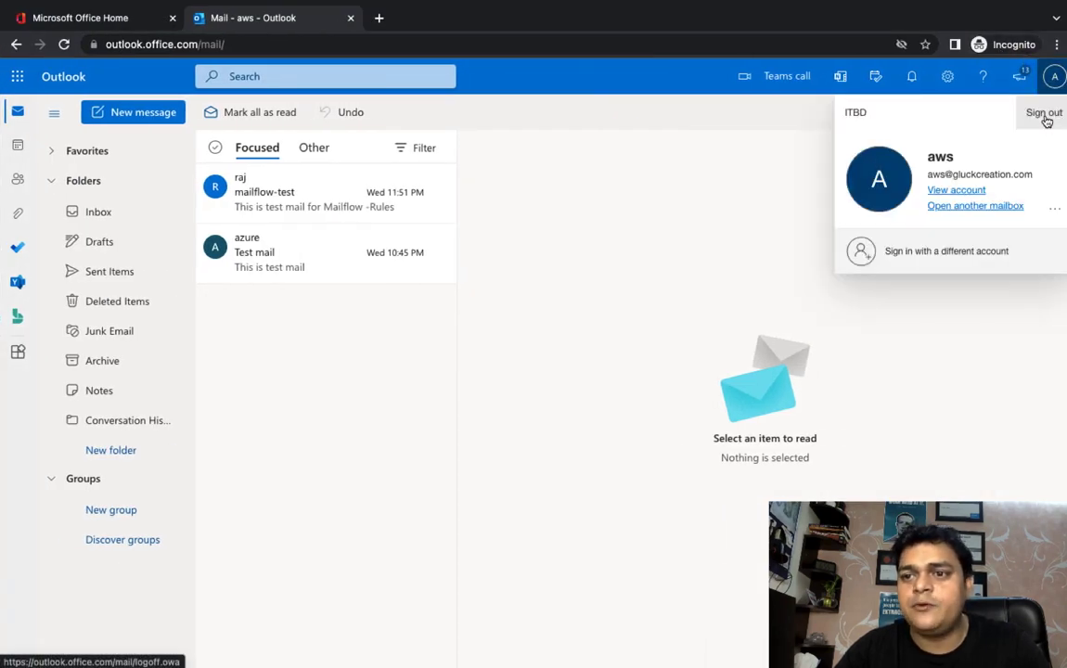
pyautogui.click(1043, 113)
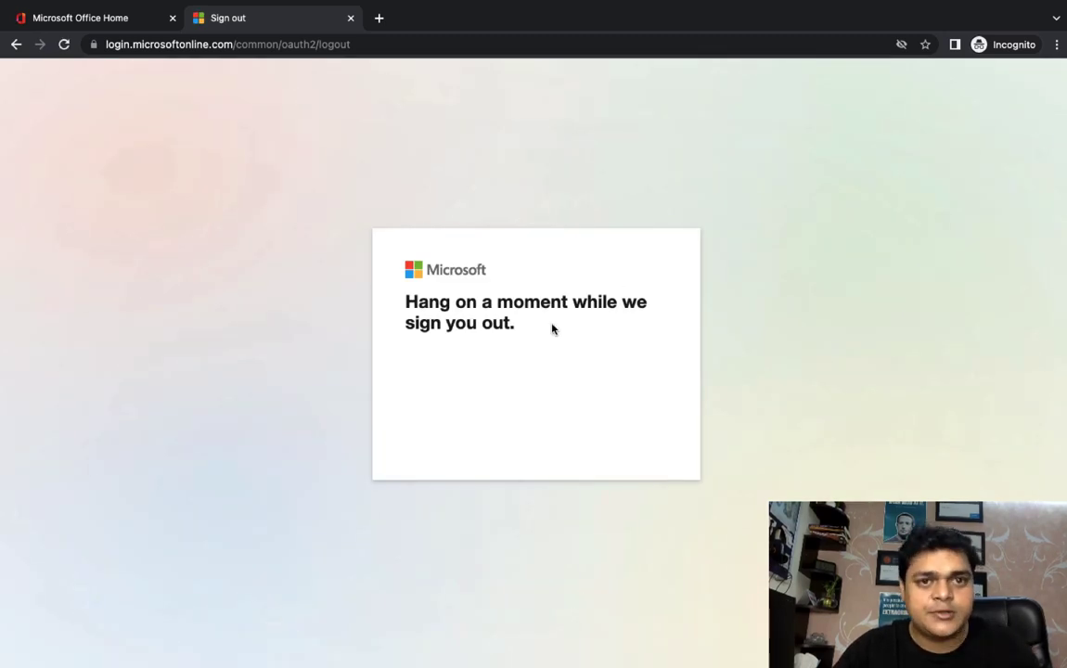
pyautogui.click(171, 17)
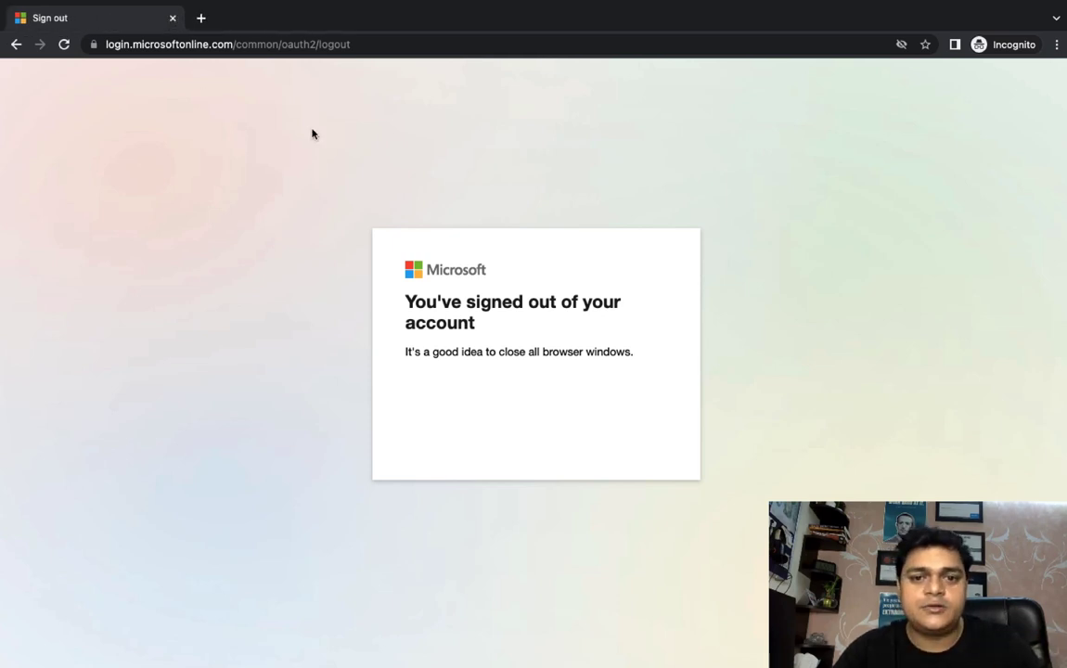
pyautogui.click(324, 41)
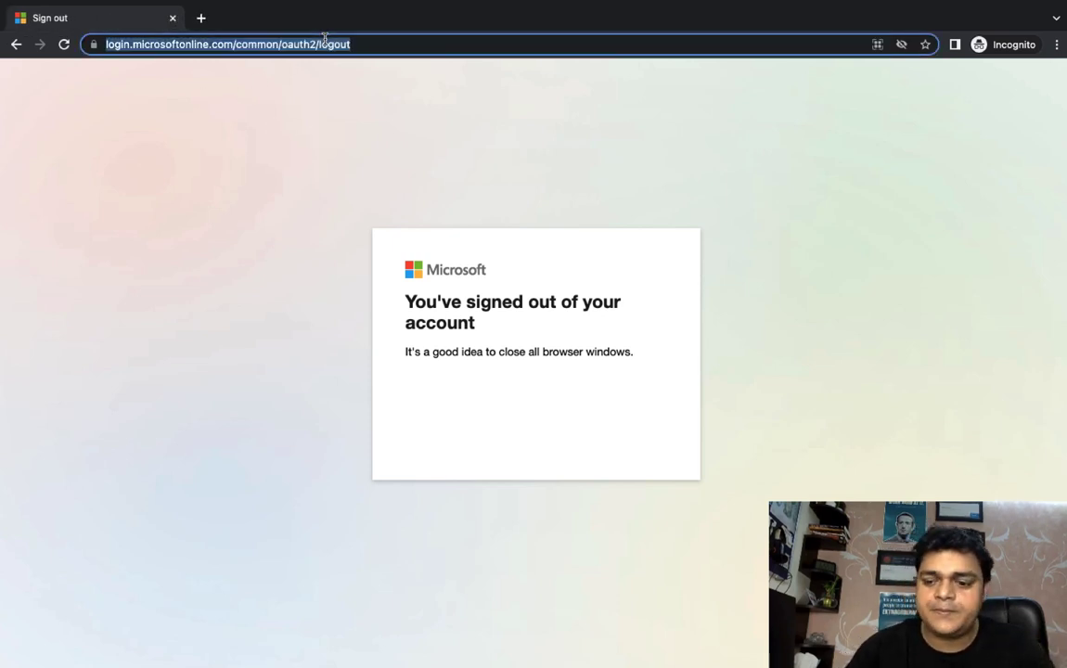
pyautogui.press('Return')
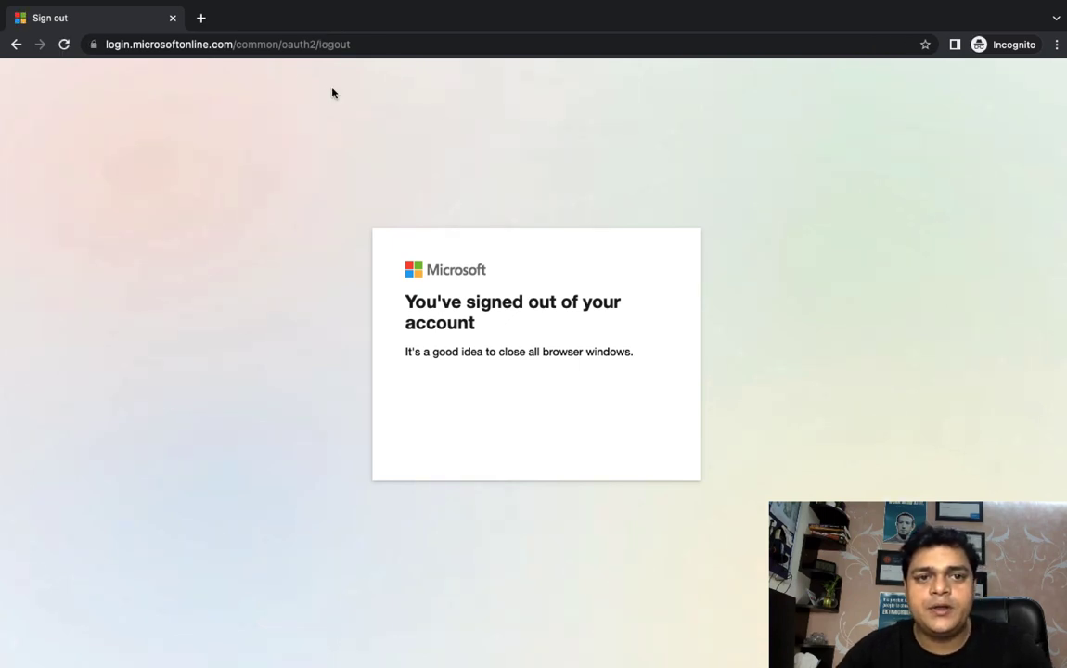
# Load portal.office.com in a fresh tab, replacing the signed-out page.
pyautogui.click(200, 18)
pyautogui.click(179, 17)
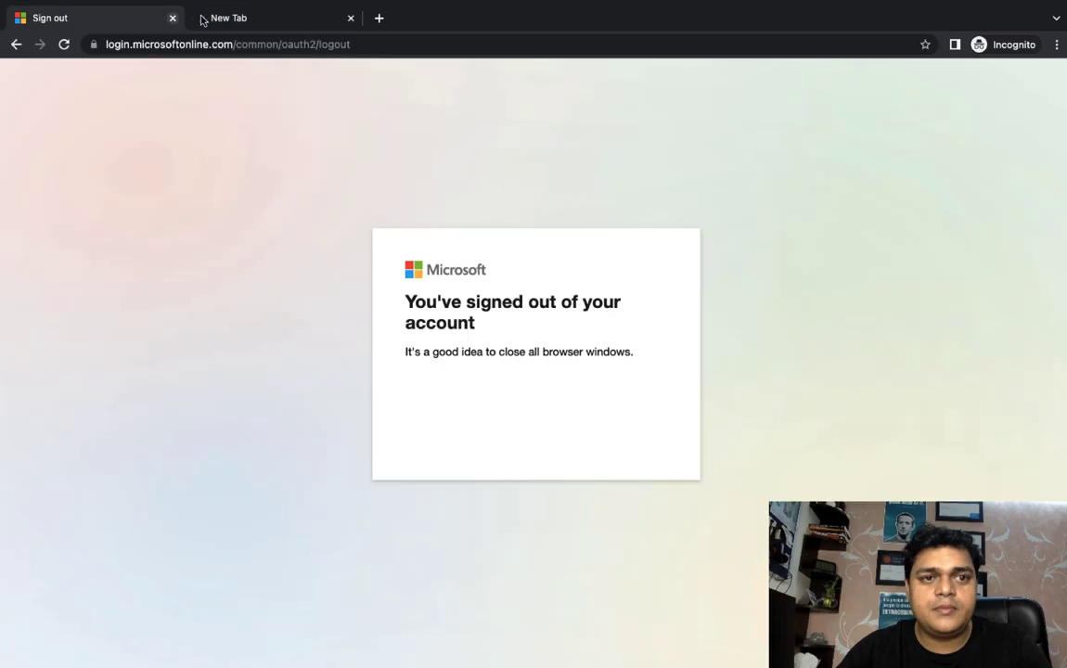
pyautogui.click(172, 18)
pyautogui.write('po')
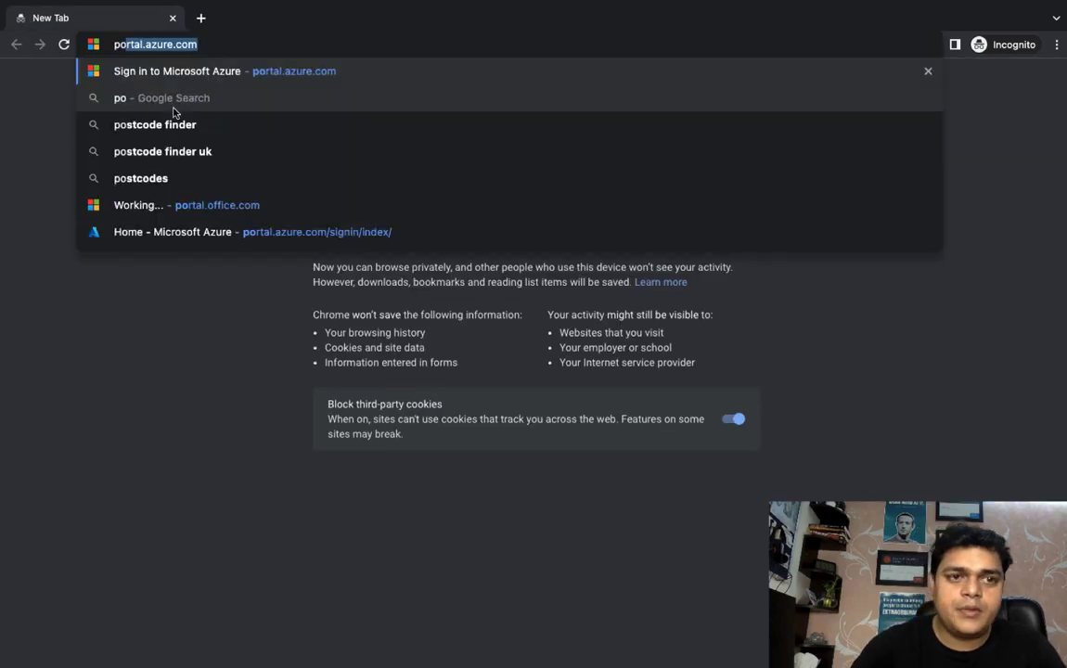
pyautogui.write('rtal')
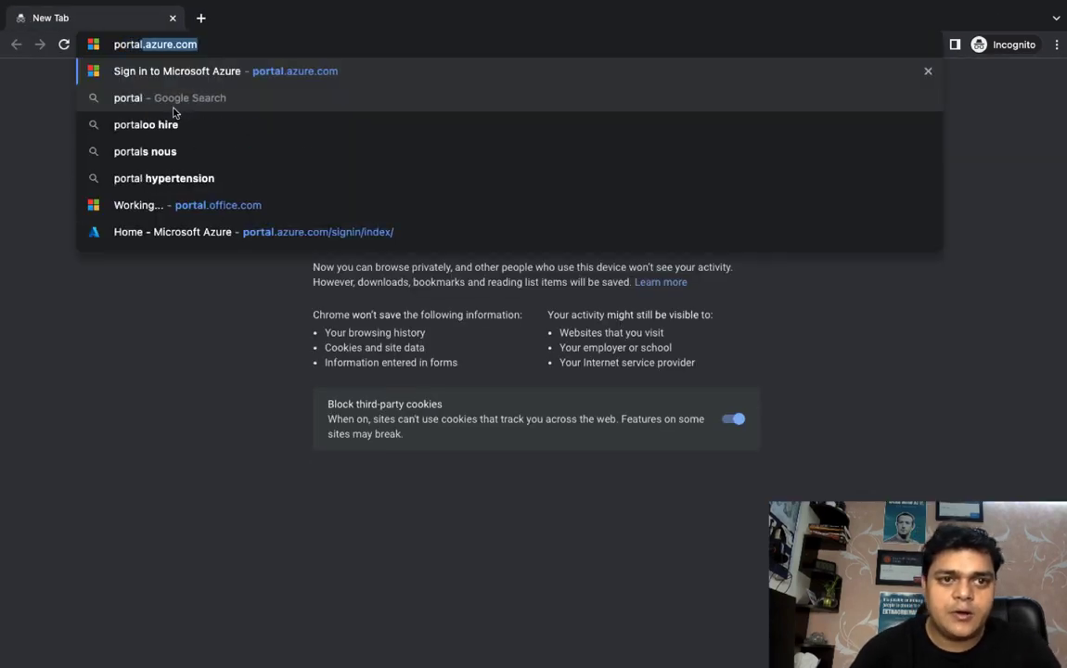
pyautogui.write('.o')
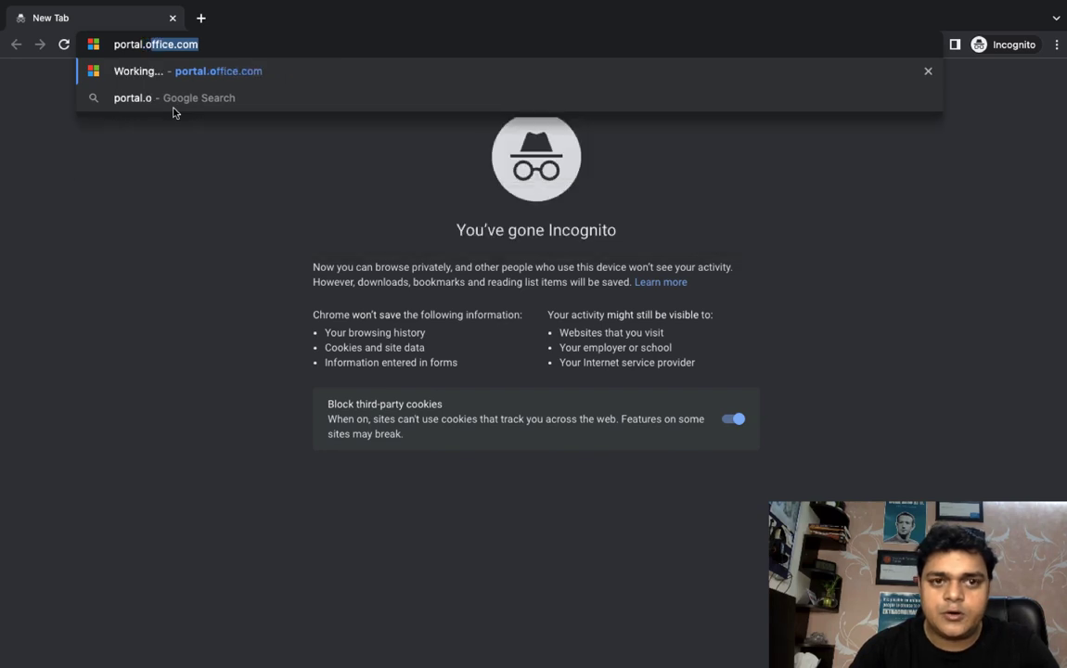
pyautogui.press('Return')
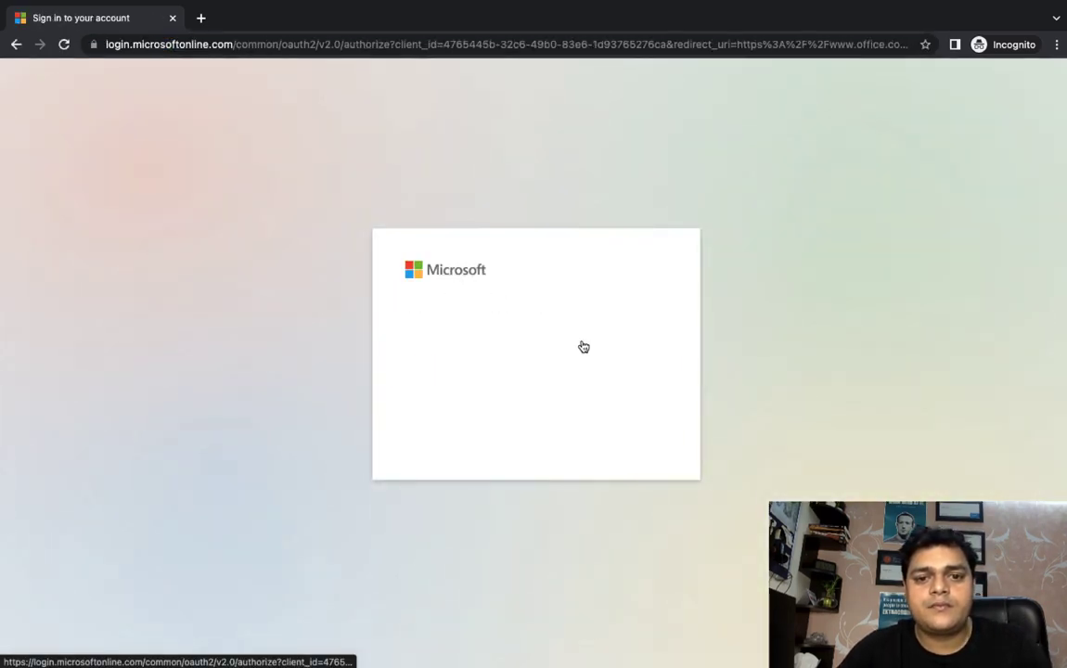
# Sign in as the azure test account with its e-mail and password, postponing security setup.
pyautogui.click(508, 415)
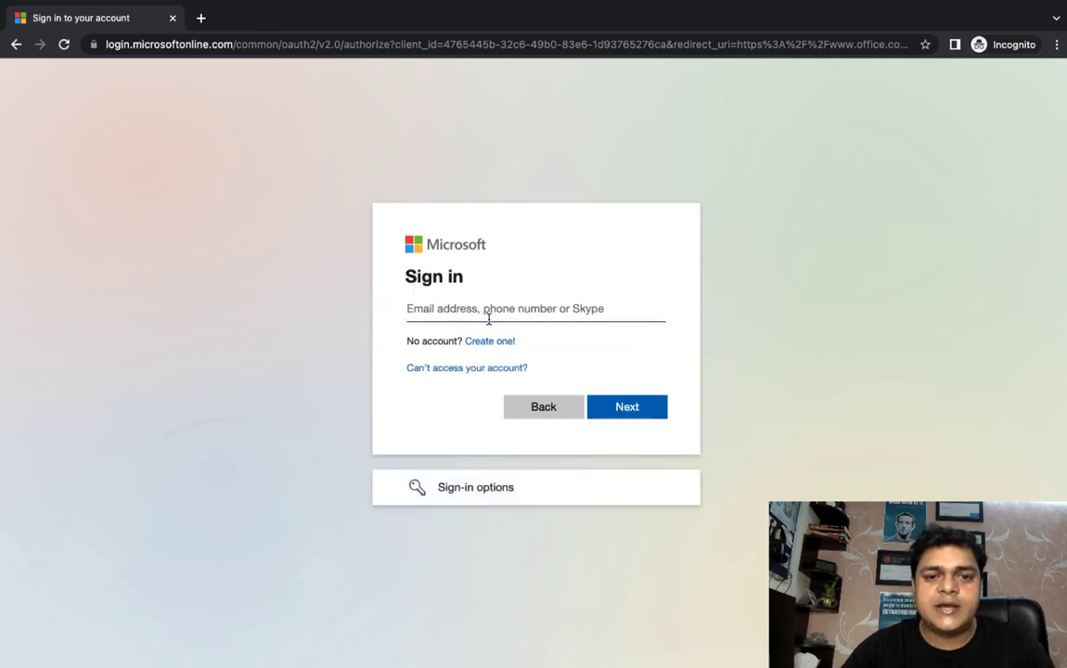
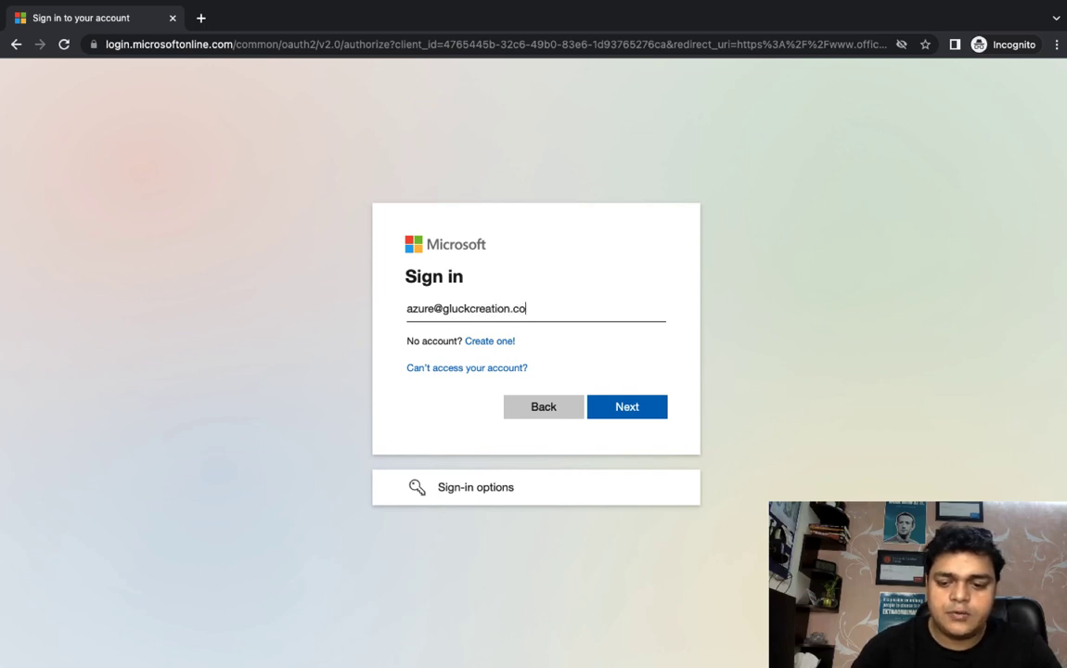
pyautogui.press('Return')
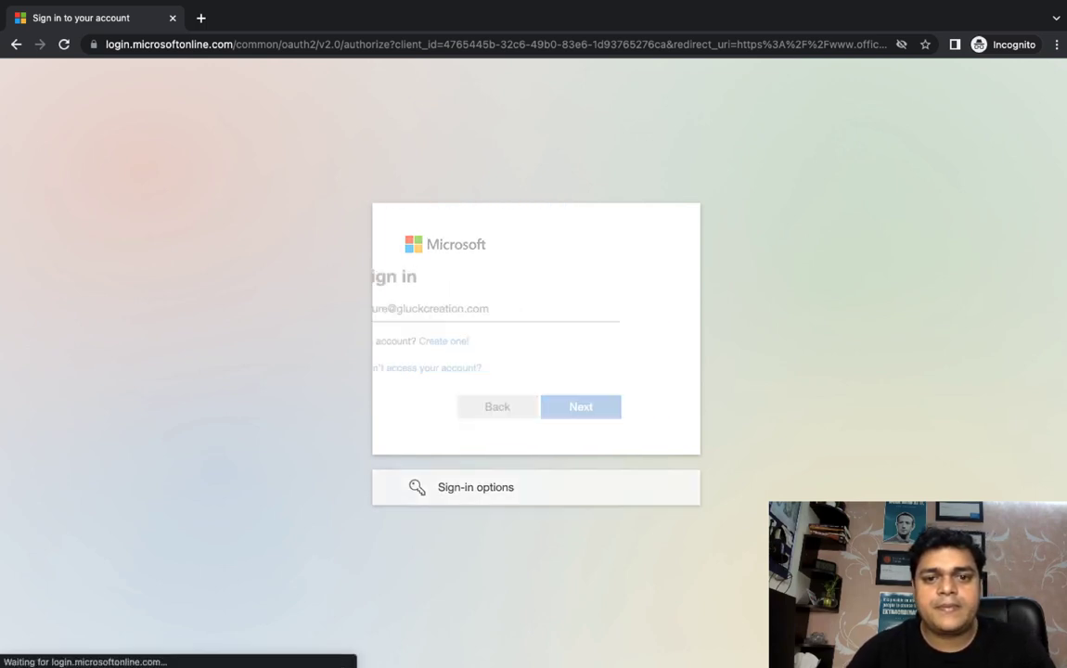
pyautogui.write('•••••')
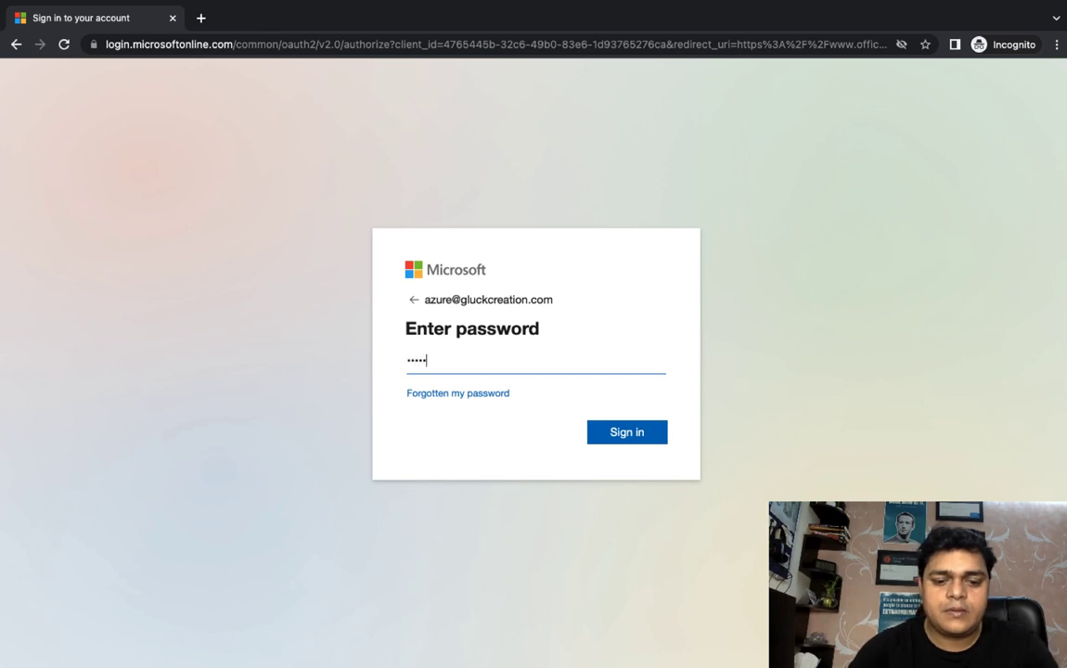
pyautogui.write('•')
pyautogui.press('Return')
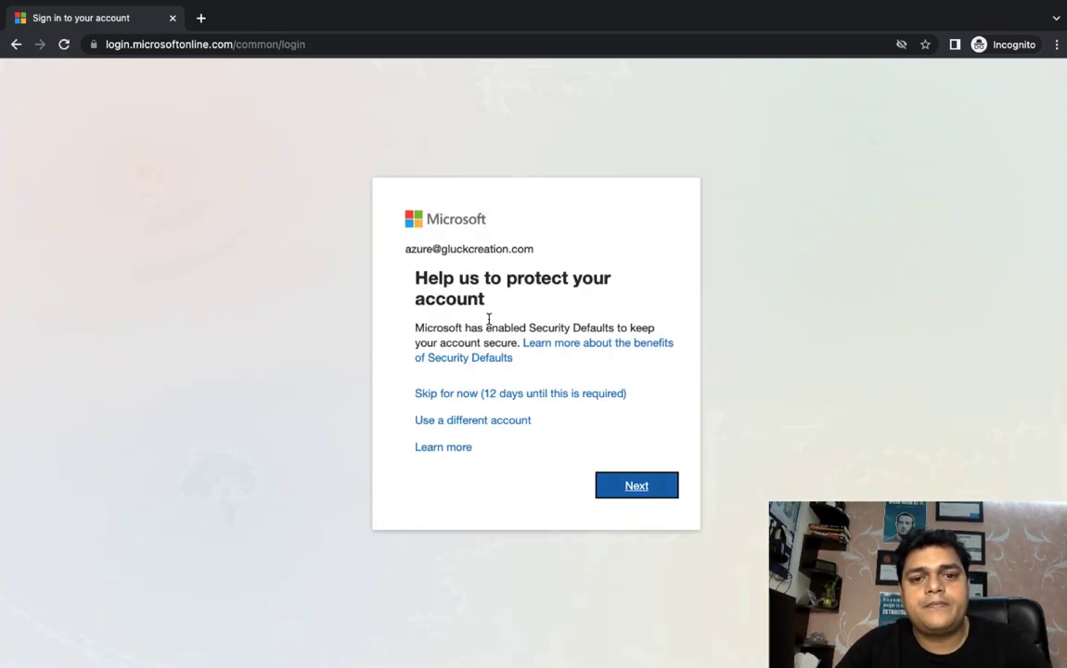
pyautogui.click(534, 397)
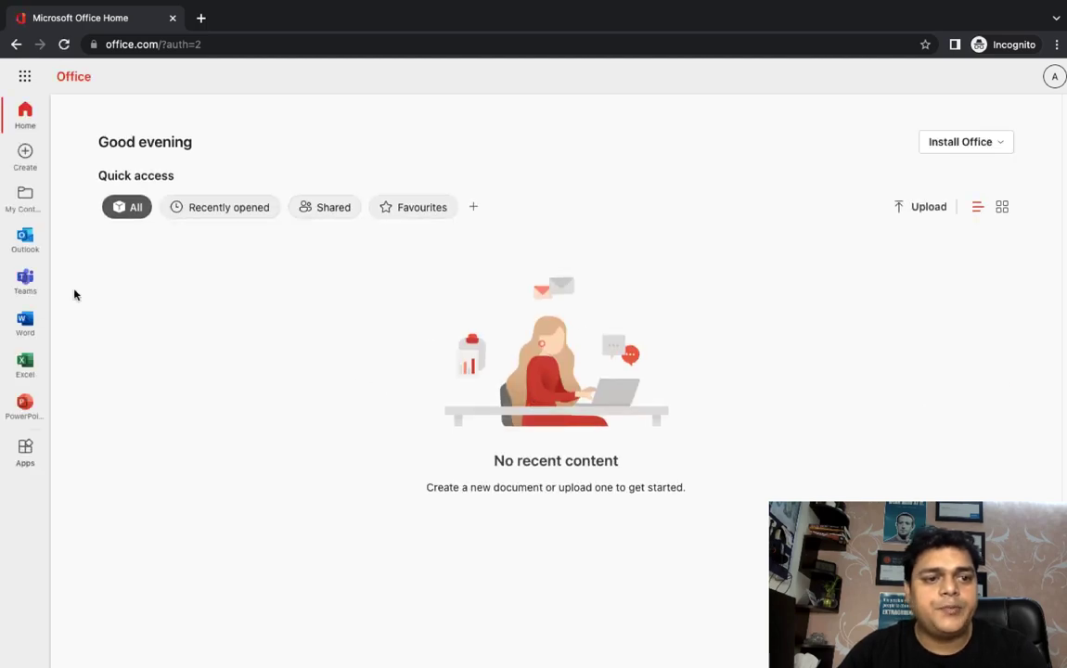
# Open the azure mailbox in Outlook, not staying signed in, and confirm aws's Testing Mail arrived.
pyautogui.click(24, 241)
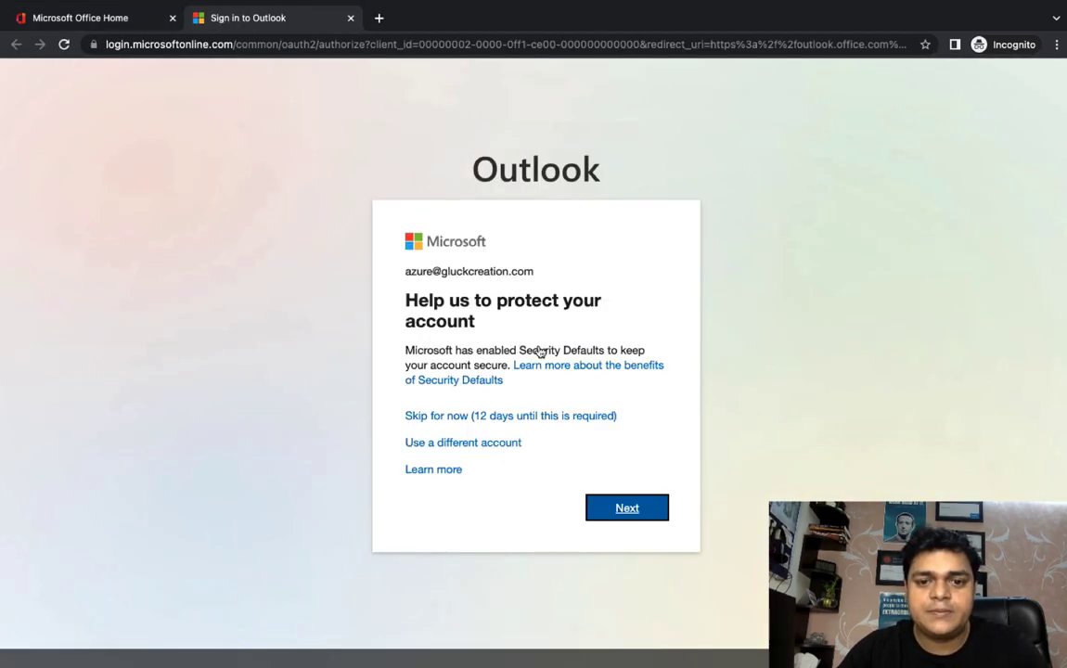
pyautogui.click(522, 417)
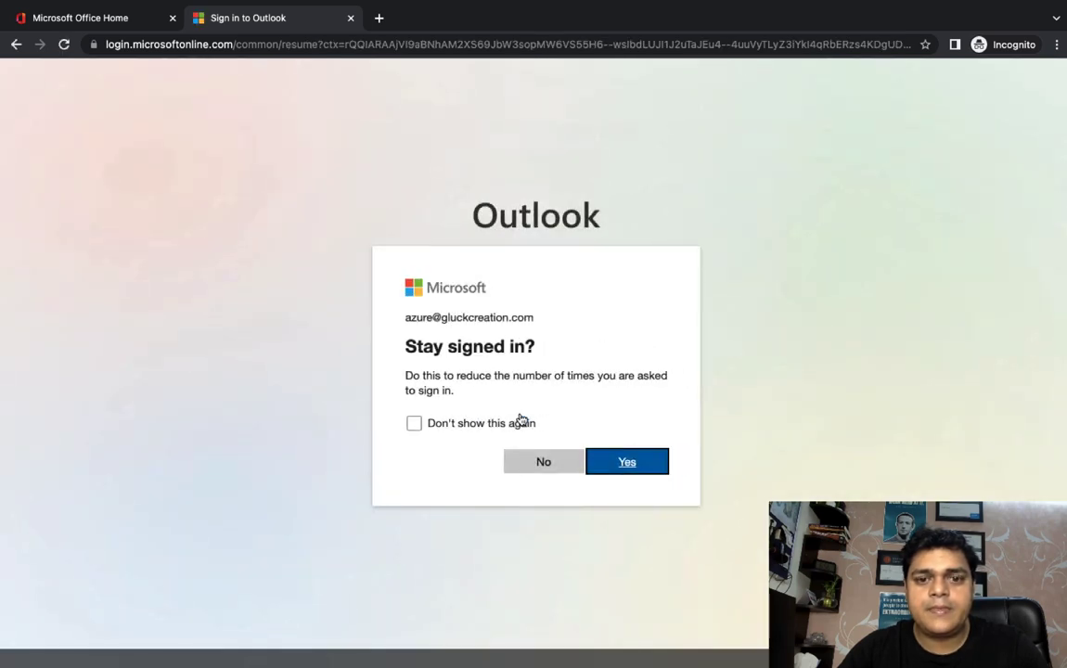
pyautogui.click(564, 465)
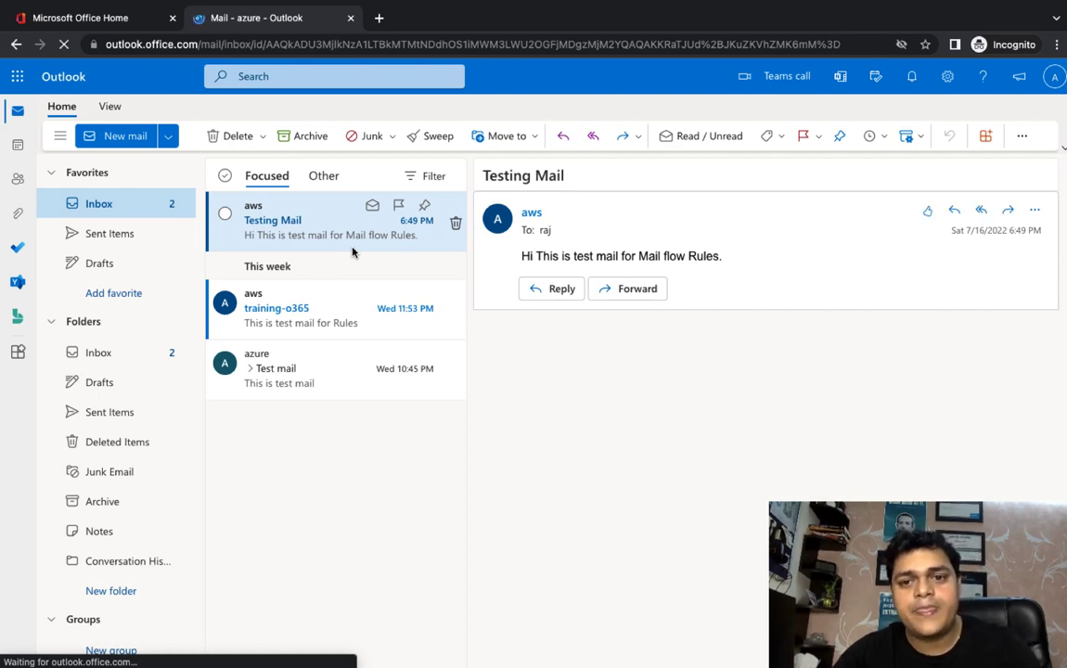
pyautogui.hotkey('ctrl', 'Left')
pyautogui.hotkey('ctrl', 'Left')
pyautogui.hotkey('ctrl', 'Left')
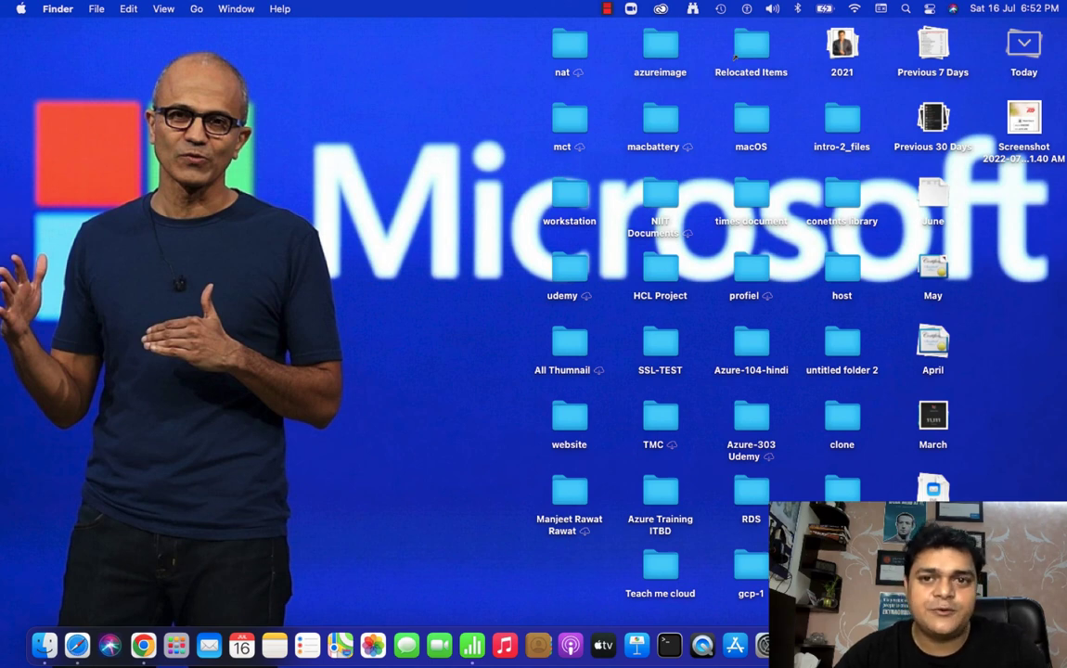
pyautogui.rightClick(937, 644)
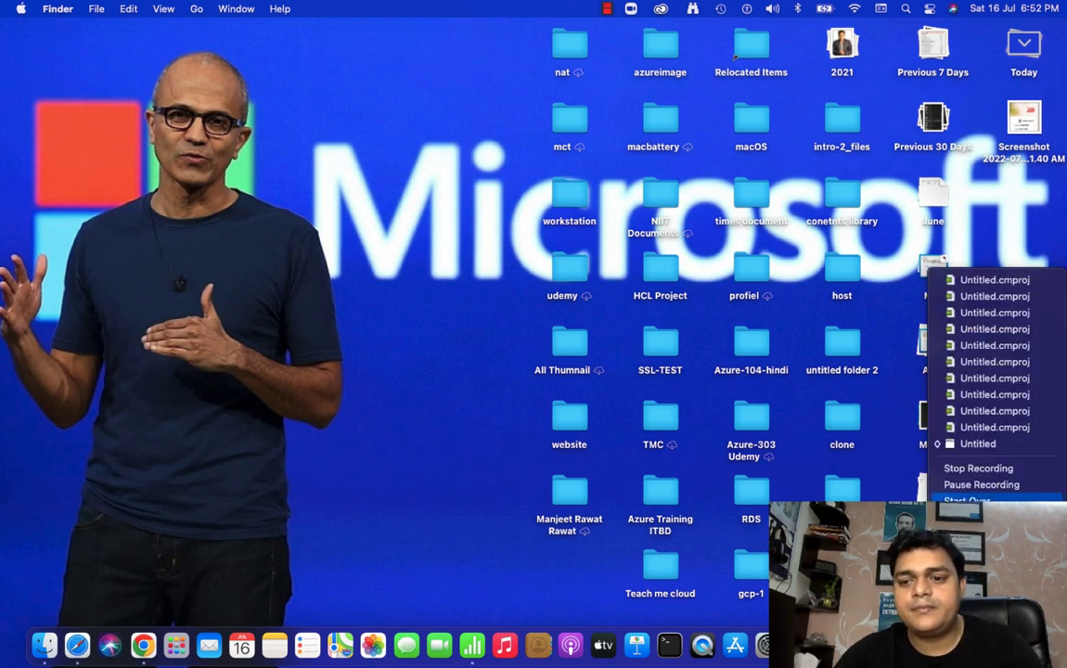